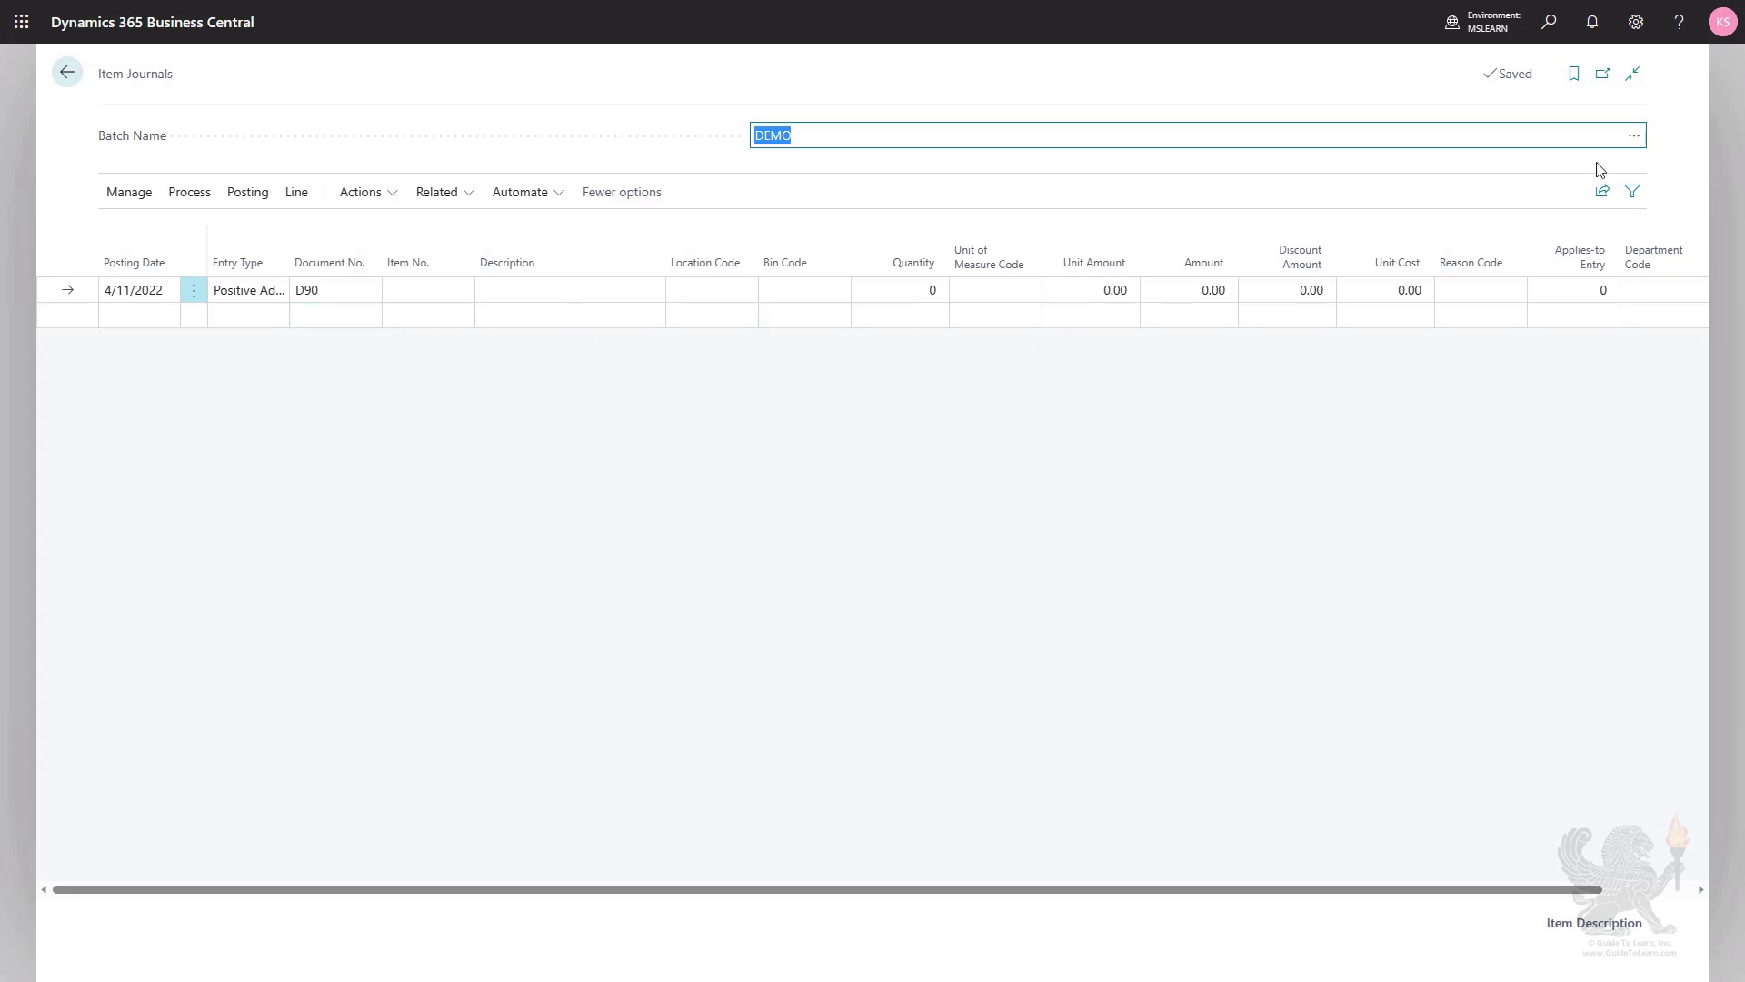
Choose the DEMO batch for the item journal and set the first line's document number to BC81717.
click(1632, 141)
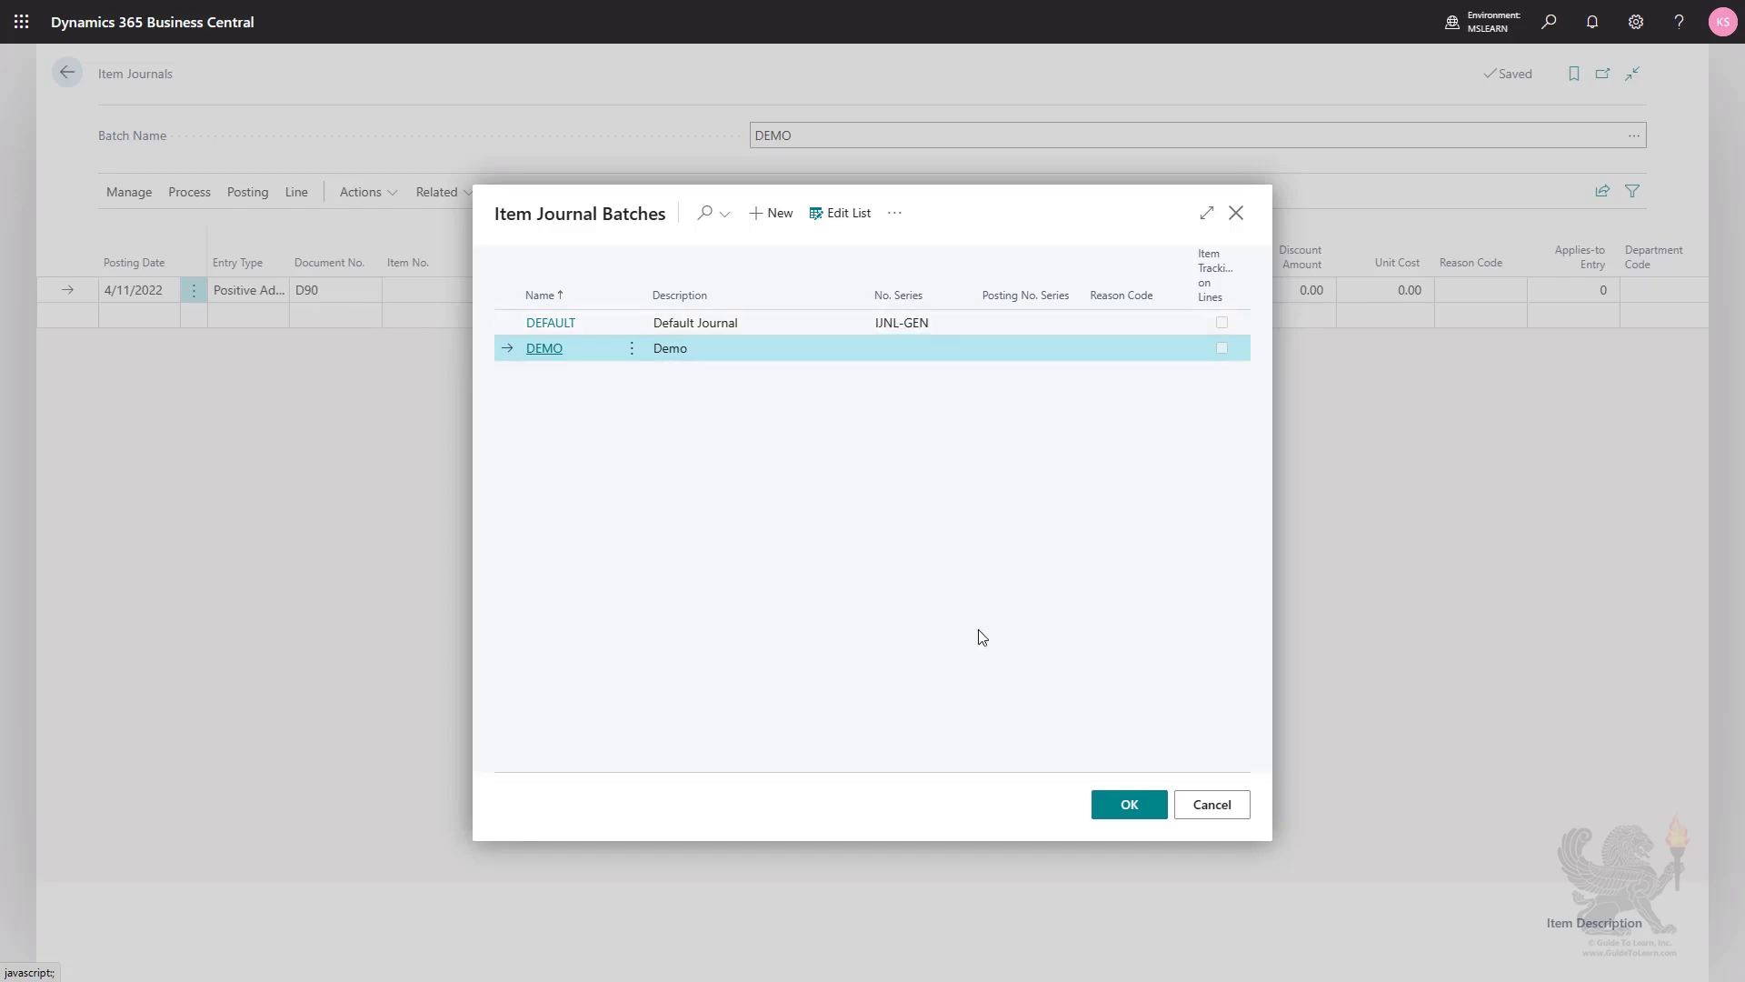
click(1128, 806)
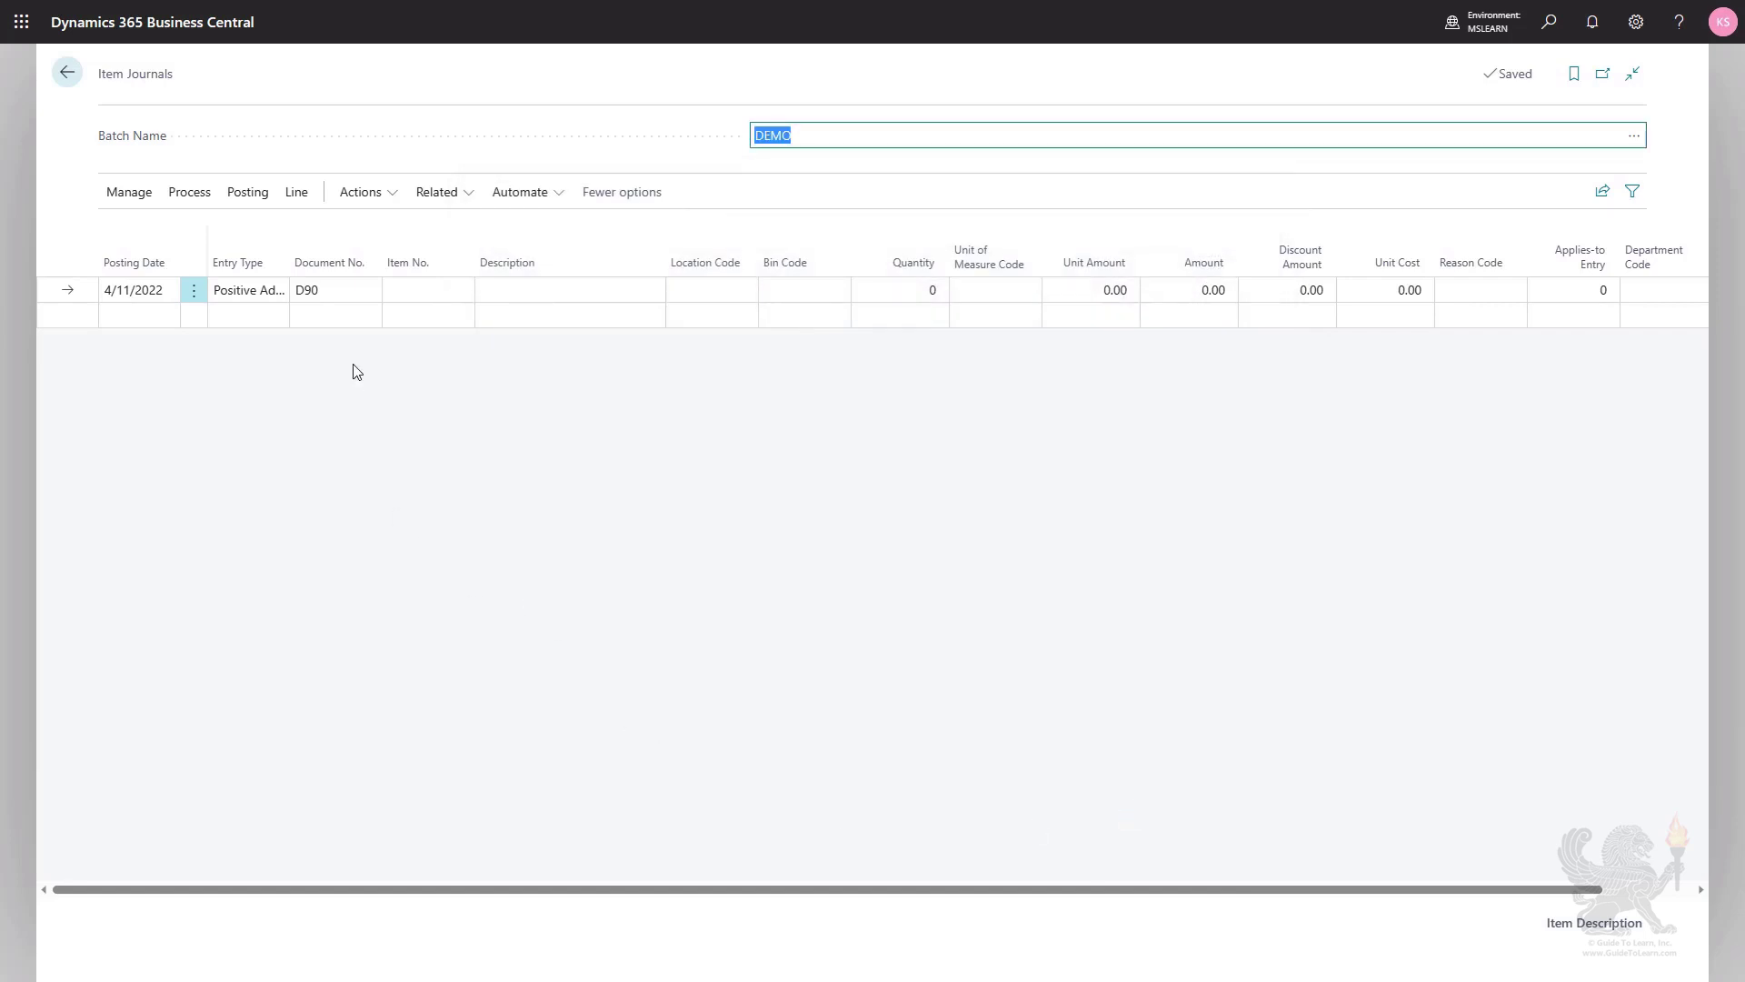
click(335, 291)
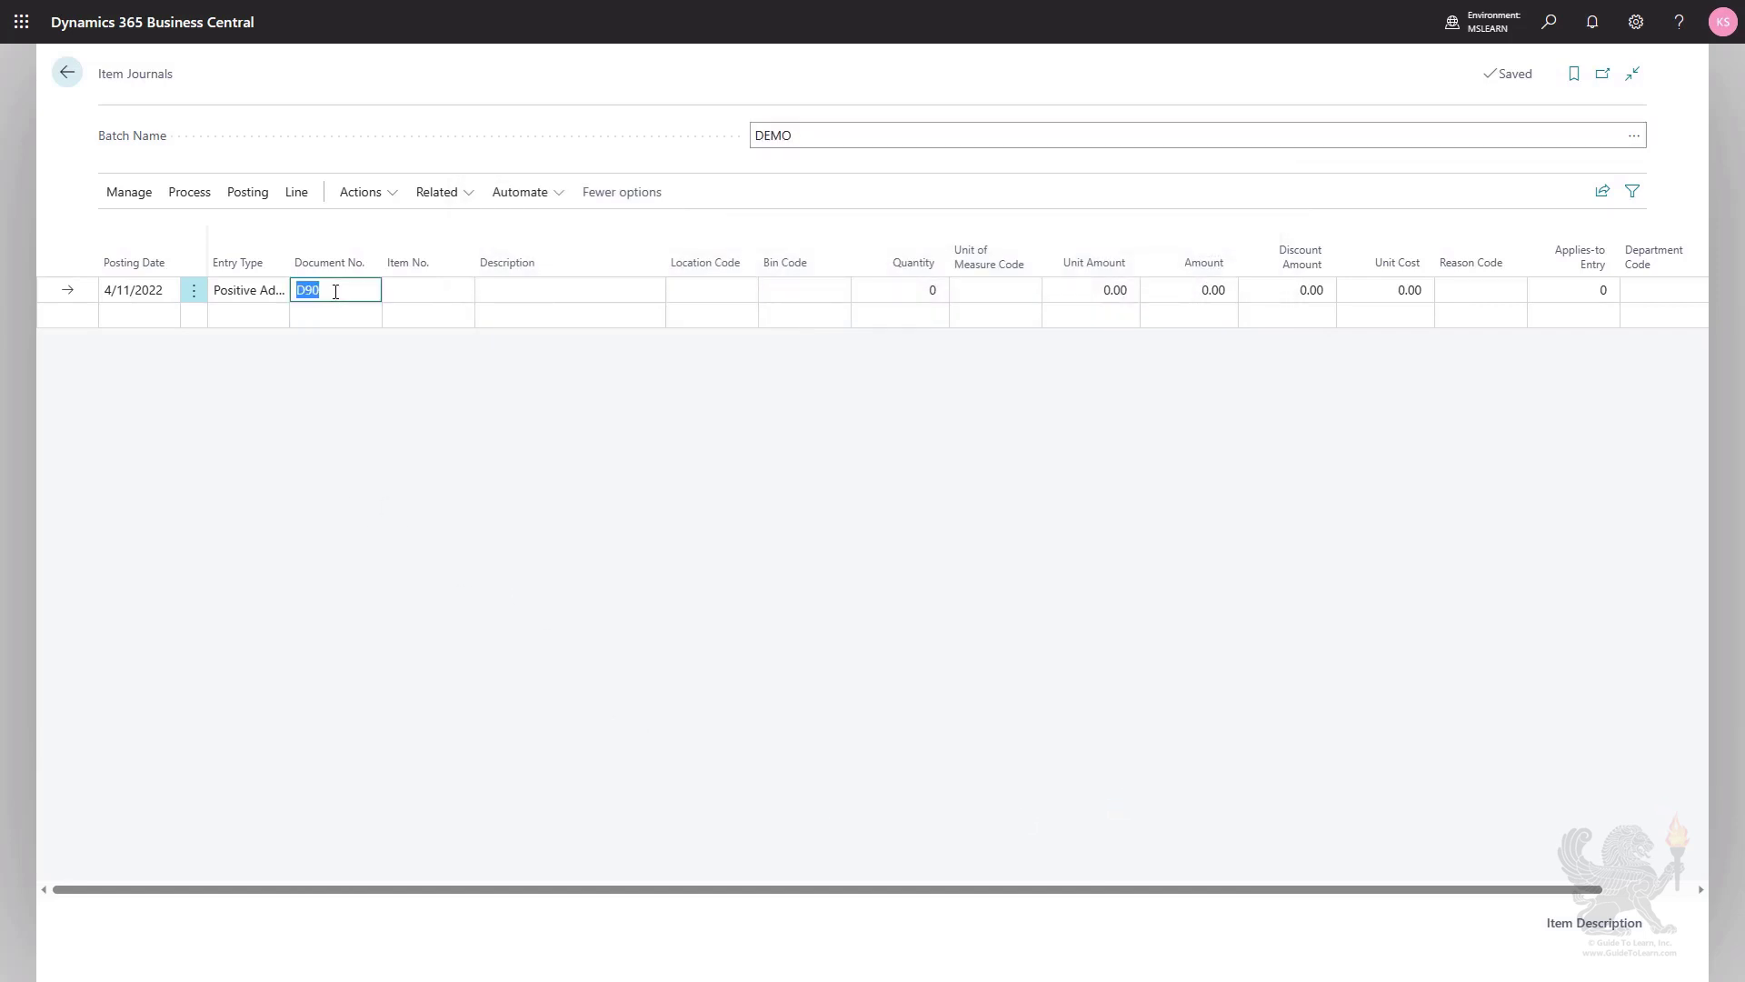
key(BackSpace)
key(Tab)
click(336, 292)
text(BC81717)
key(Tab)
Fill in the journal line with item 1896-S ATHENS Desk, location MAIN and a quantity of 2.
click(463, 290)
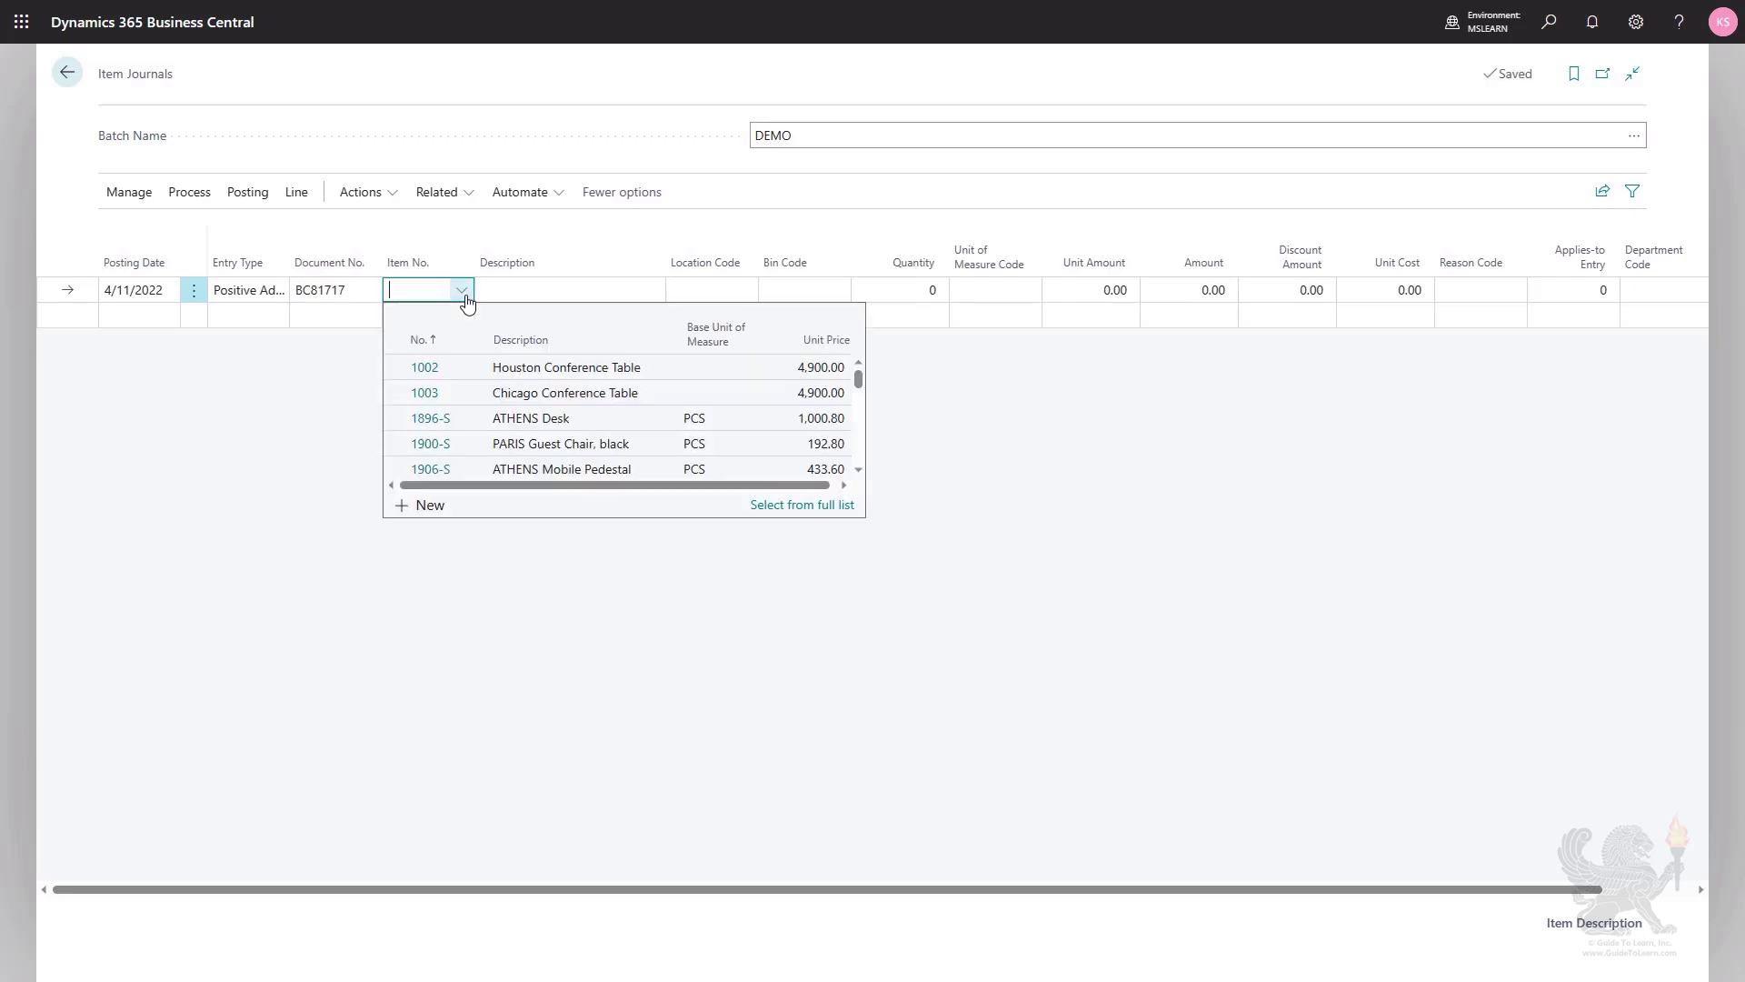
click(541, 418)
key(Tab)
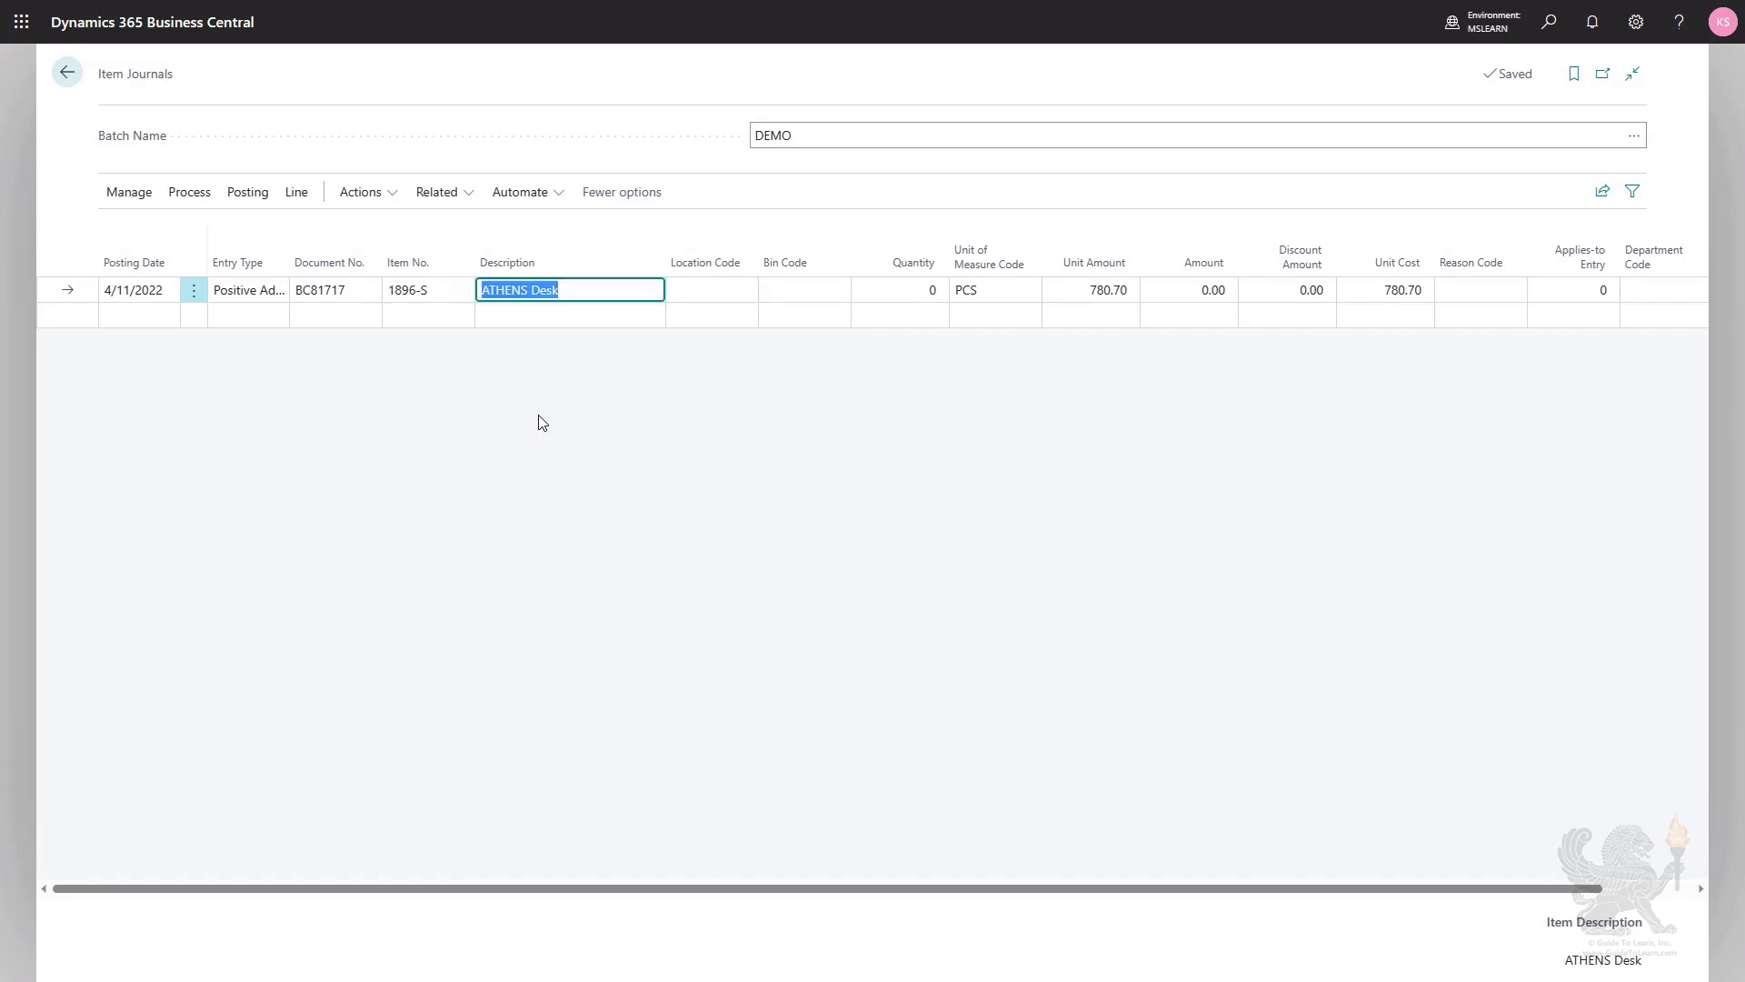
key(Tab)
text(m)
key(Tab)
key(Tab)
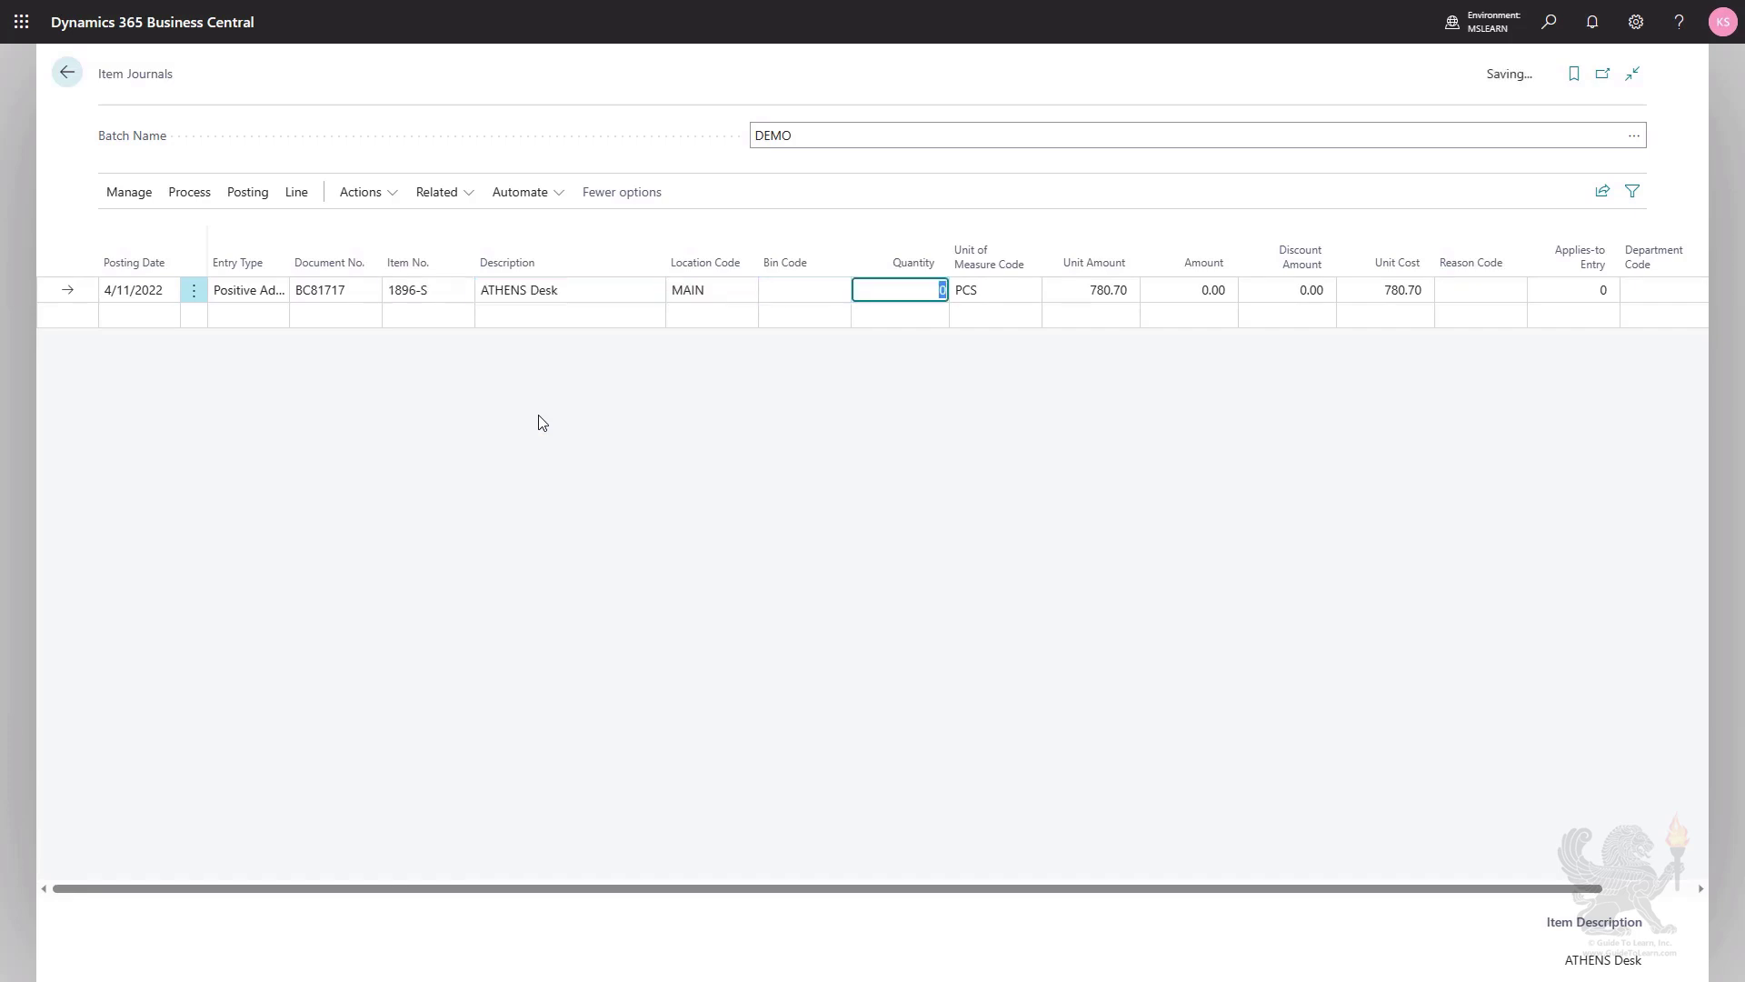
text(2)
key(Tab)
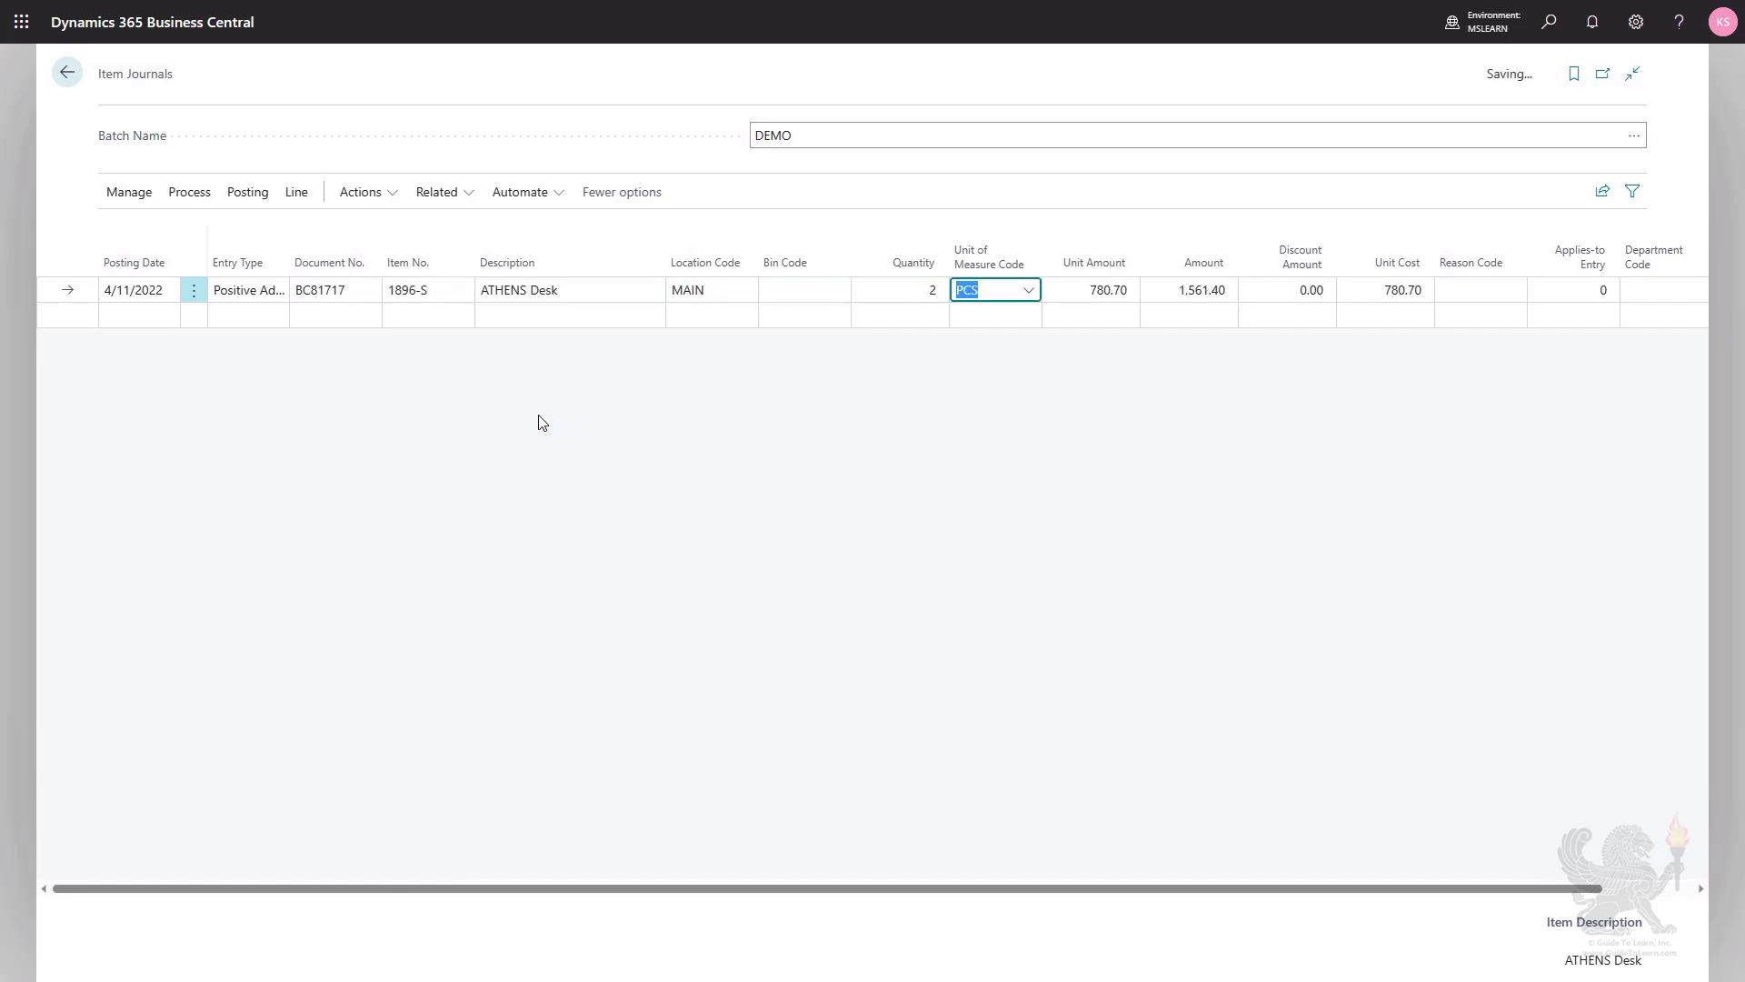
Post the DEMO batch's journal line for the ATHENS Desk and confirm the posting.
click(248, 195)
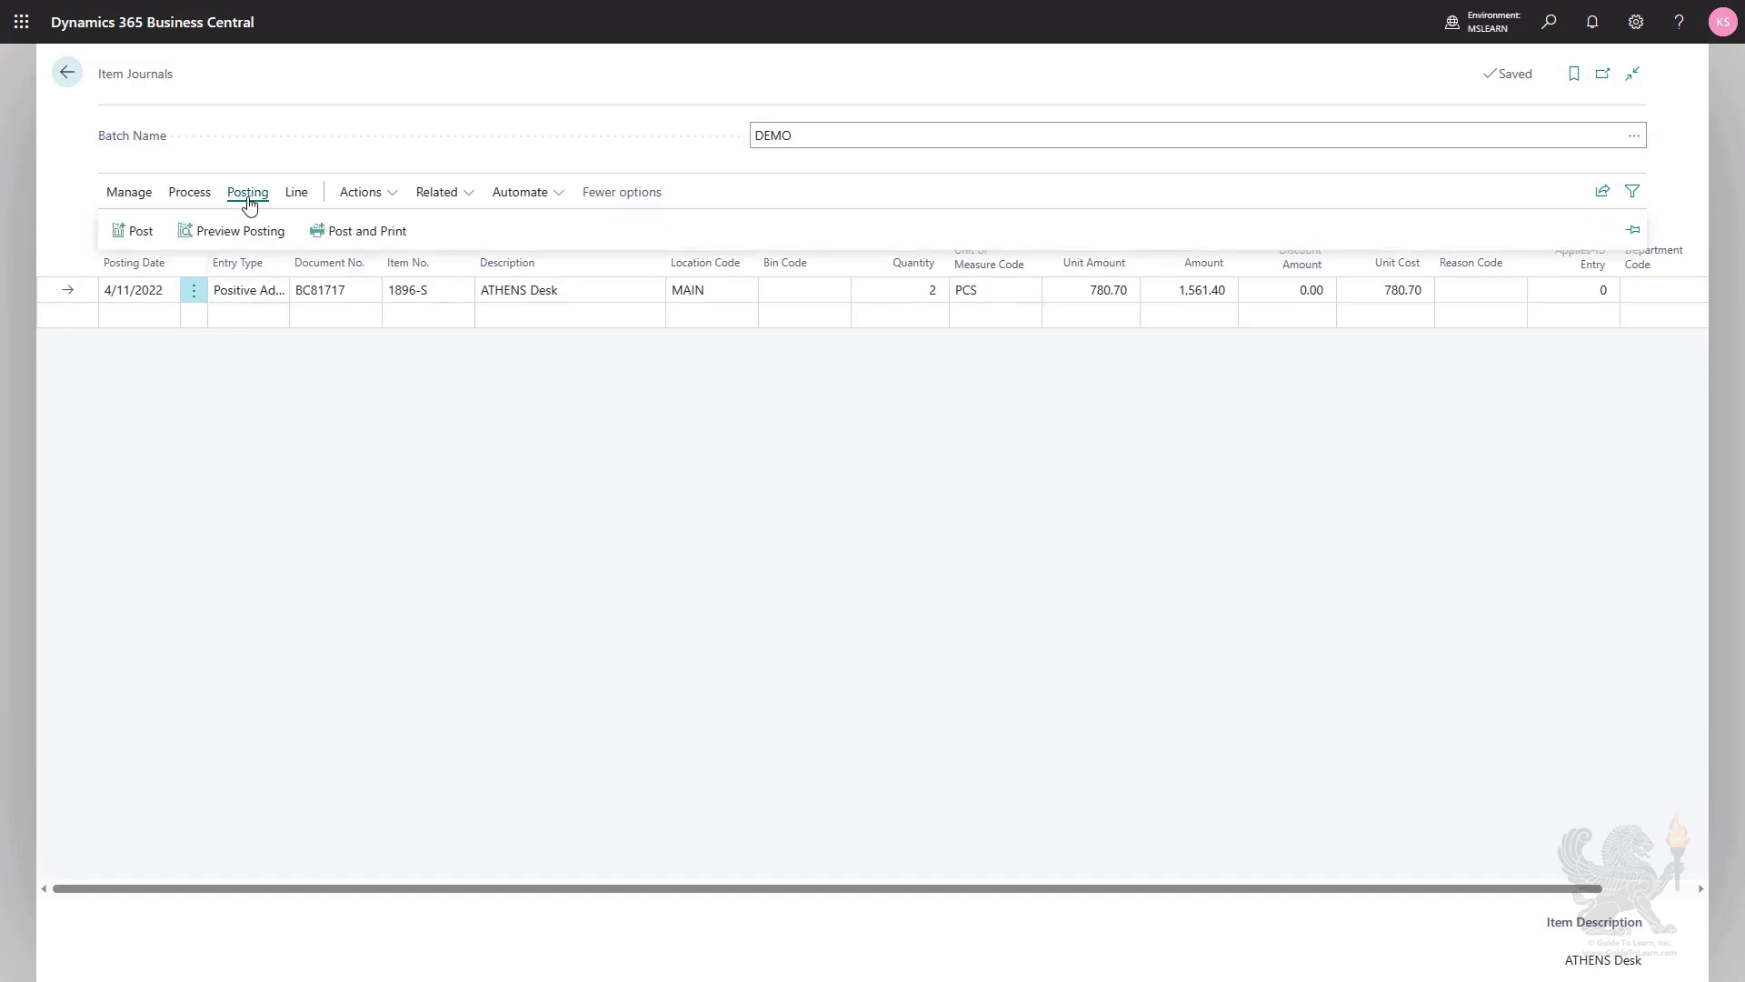
click(132, 234)
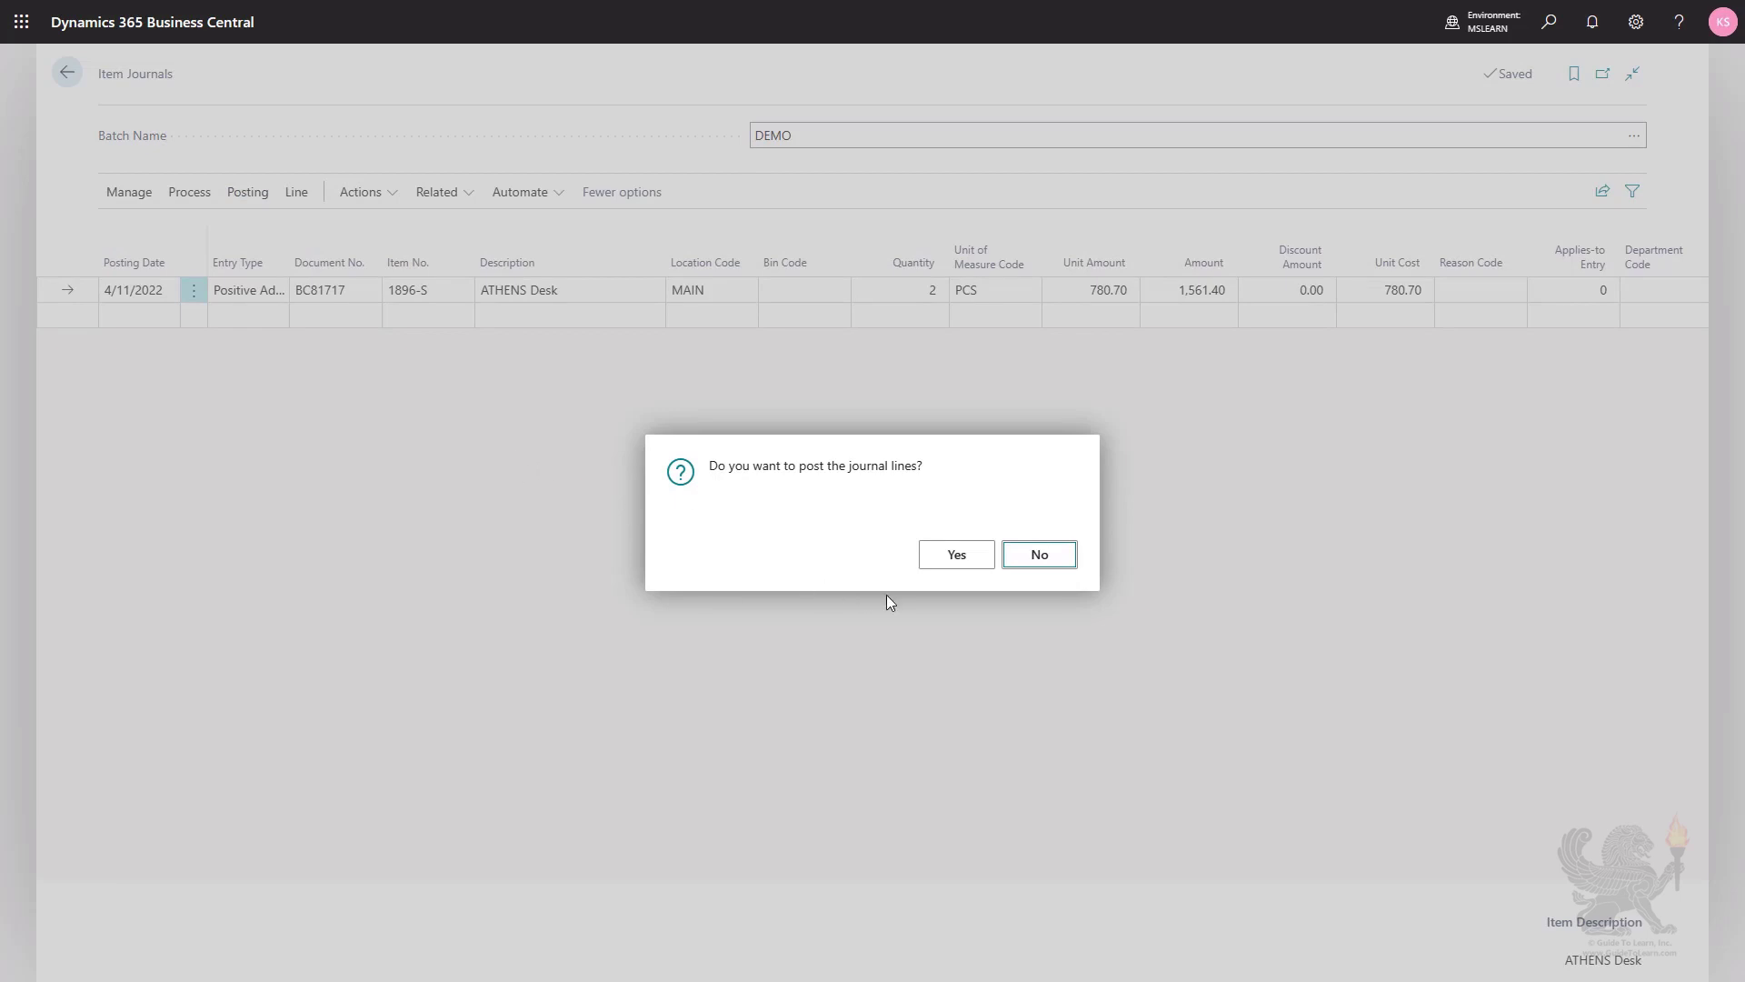
click(958, 555)
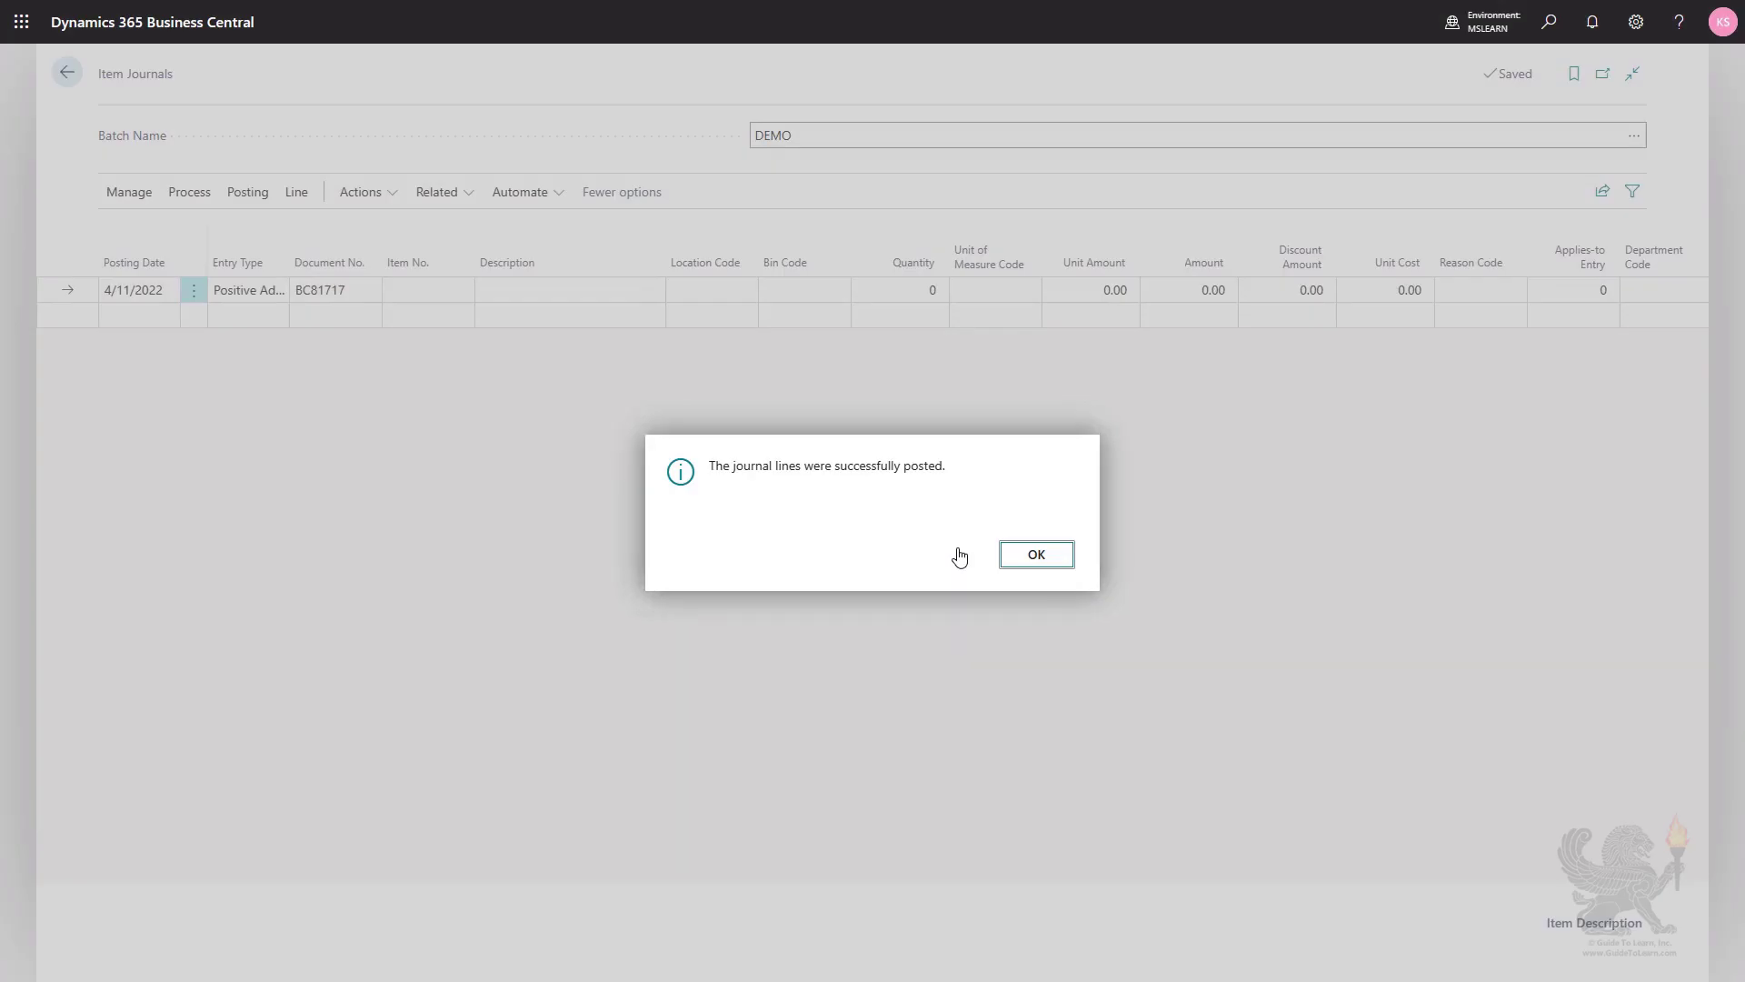
click(1030, 556)
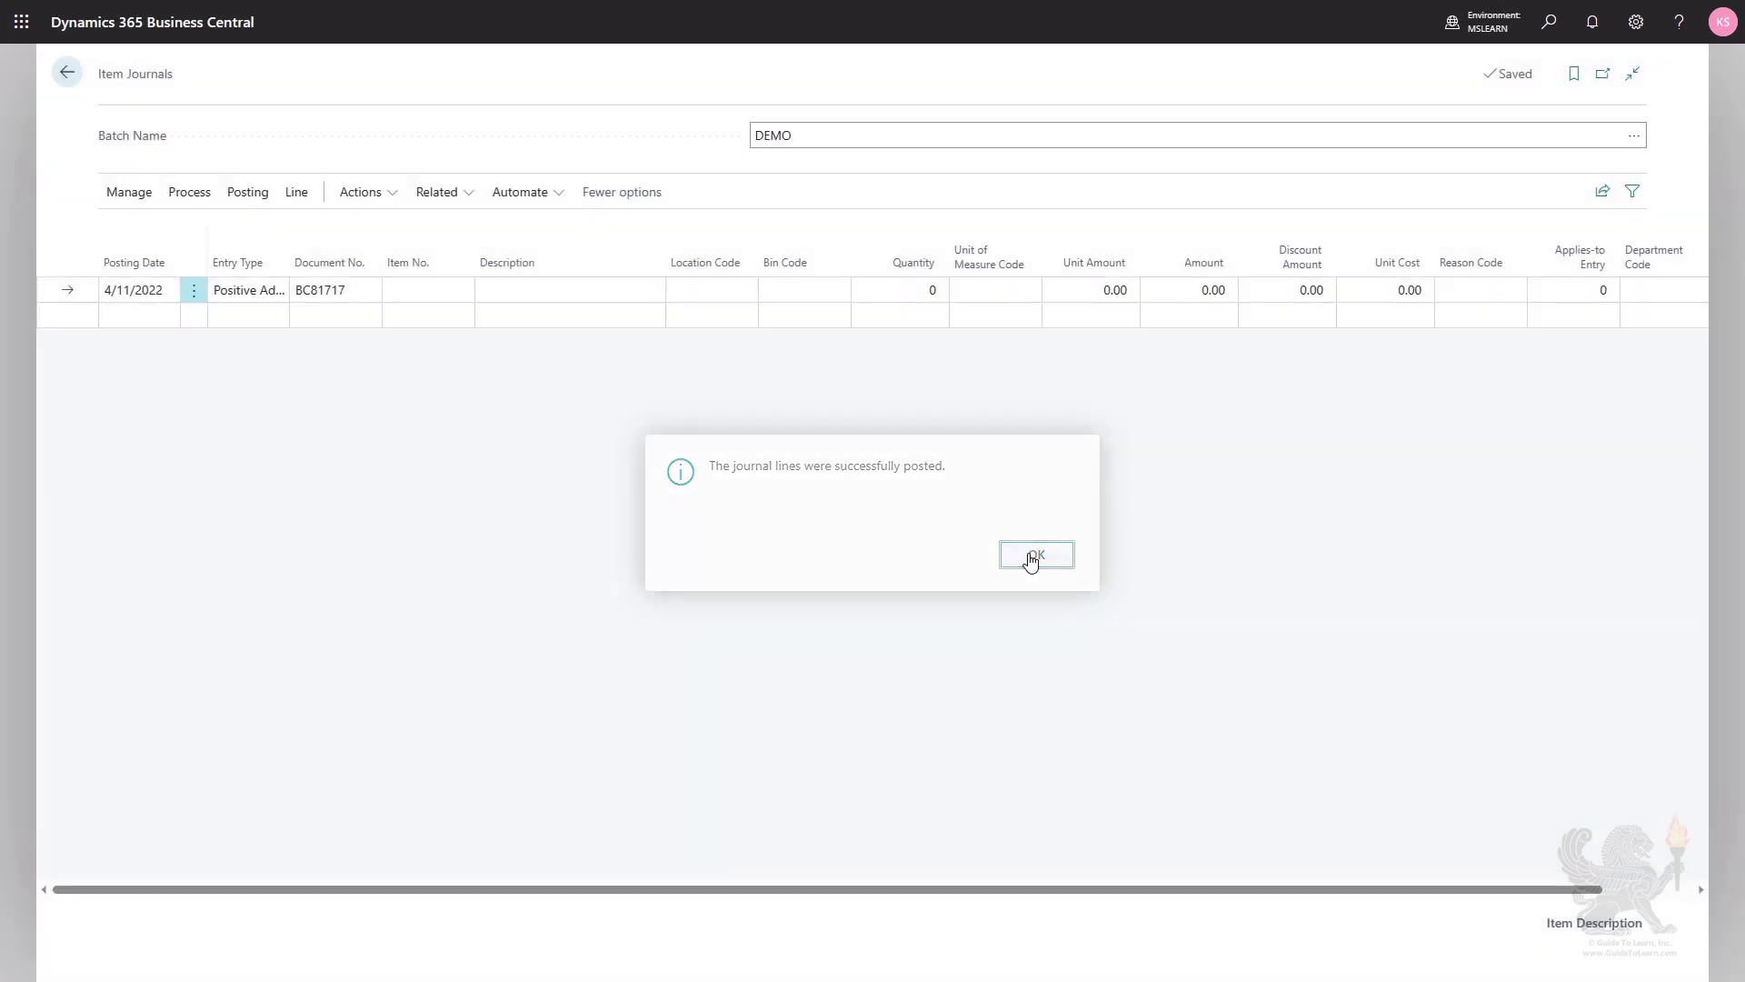
Switch the item journal to the DEFAULT batch.
click(1633, 136)
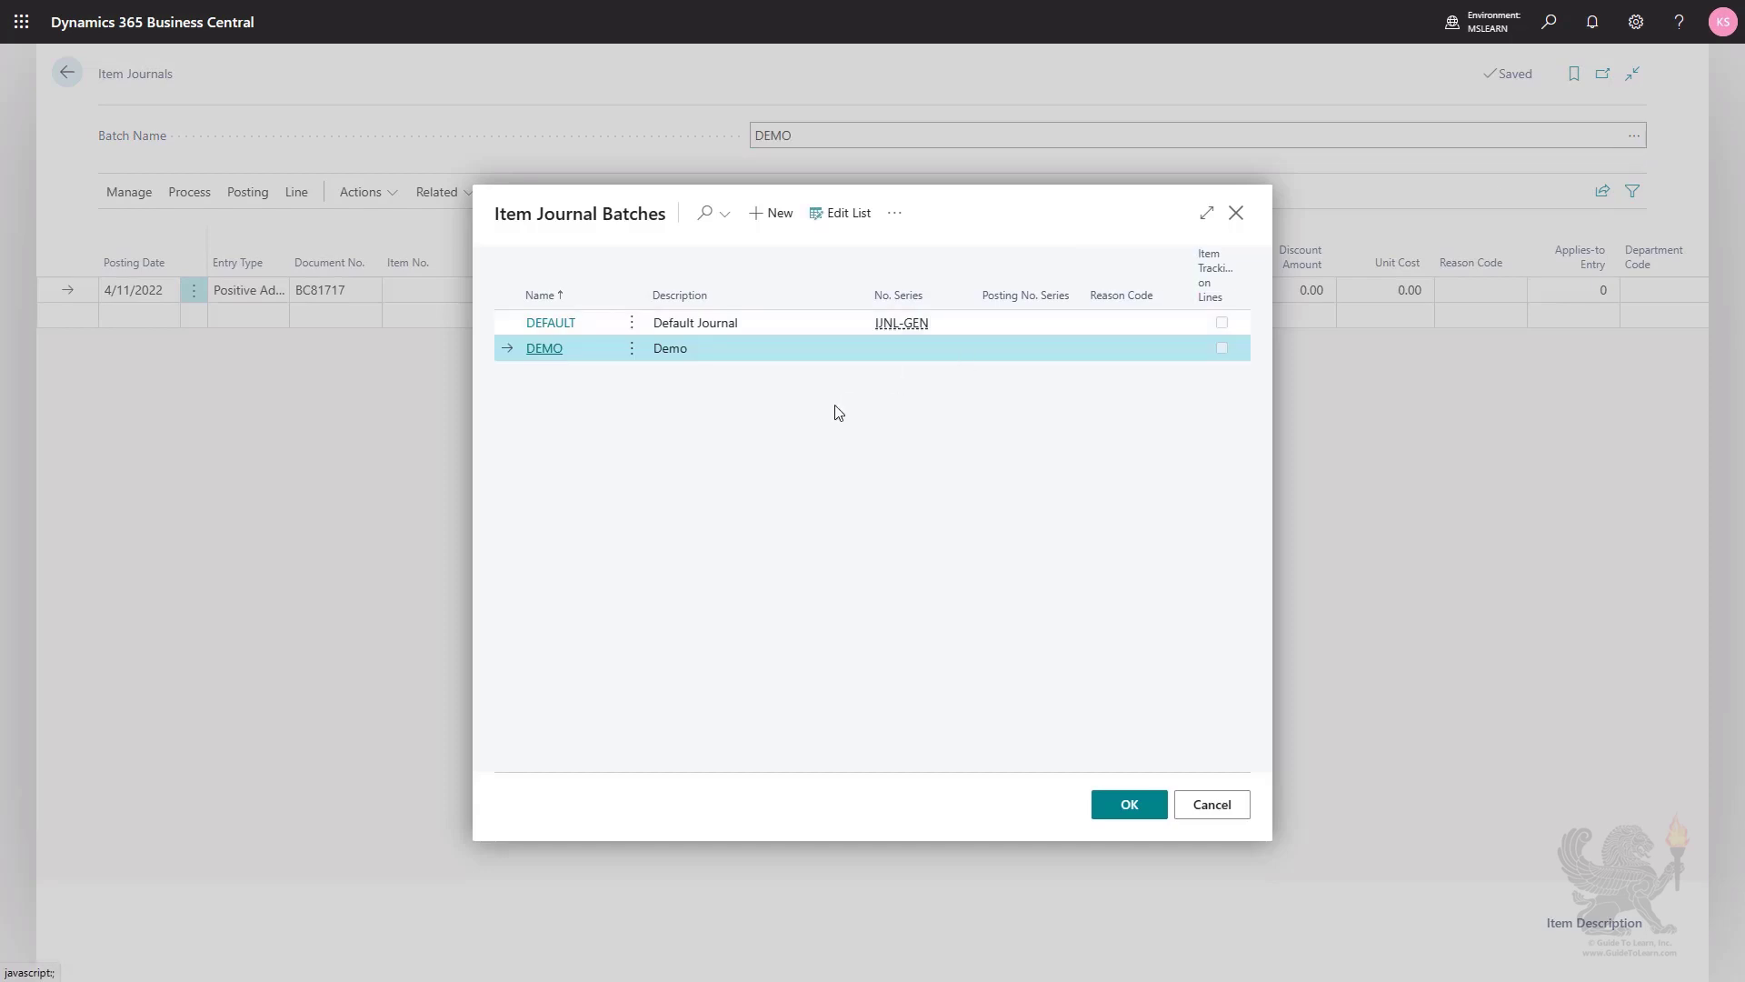
click(766, 329)
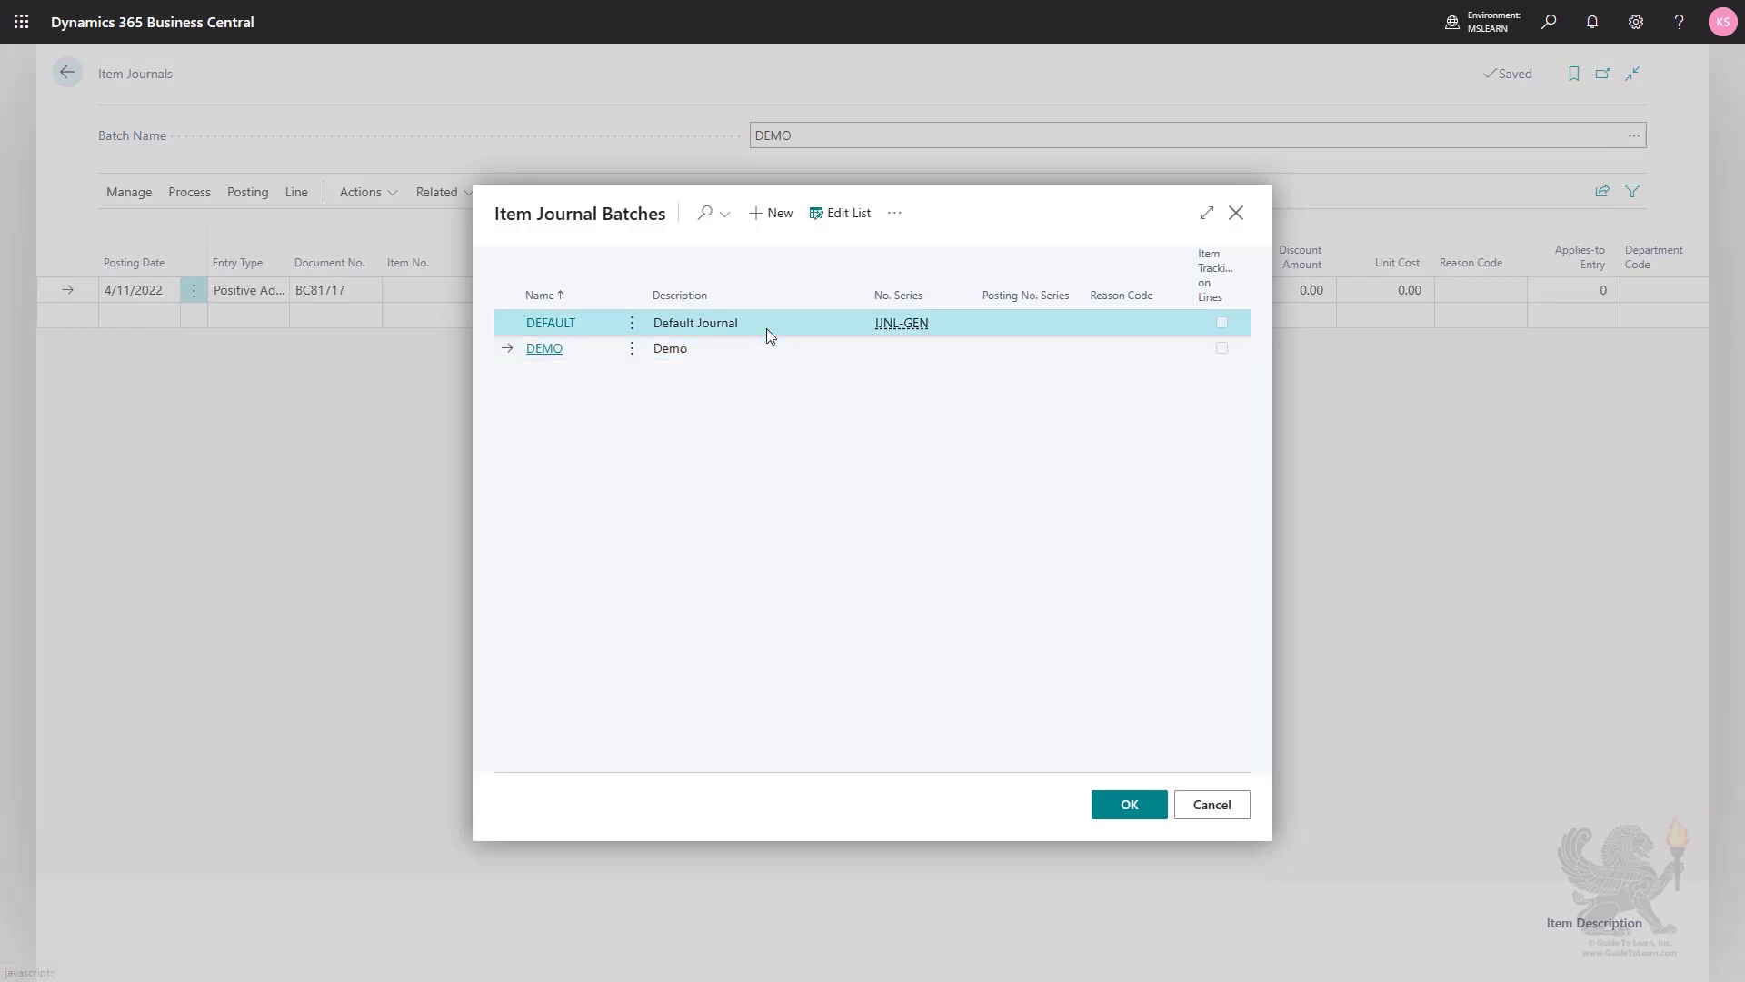
click(1126, 805)
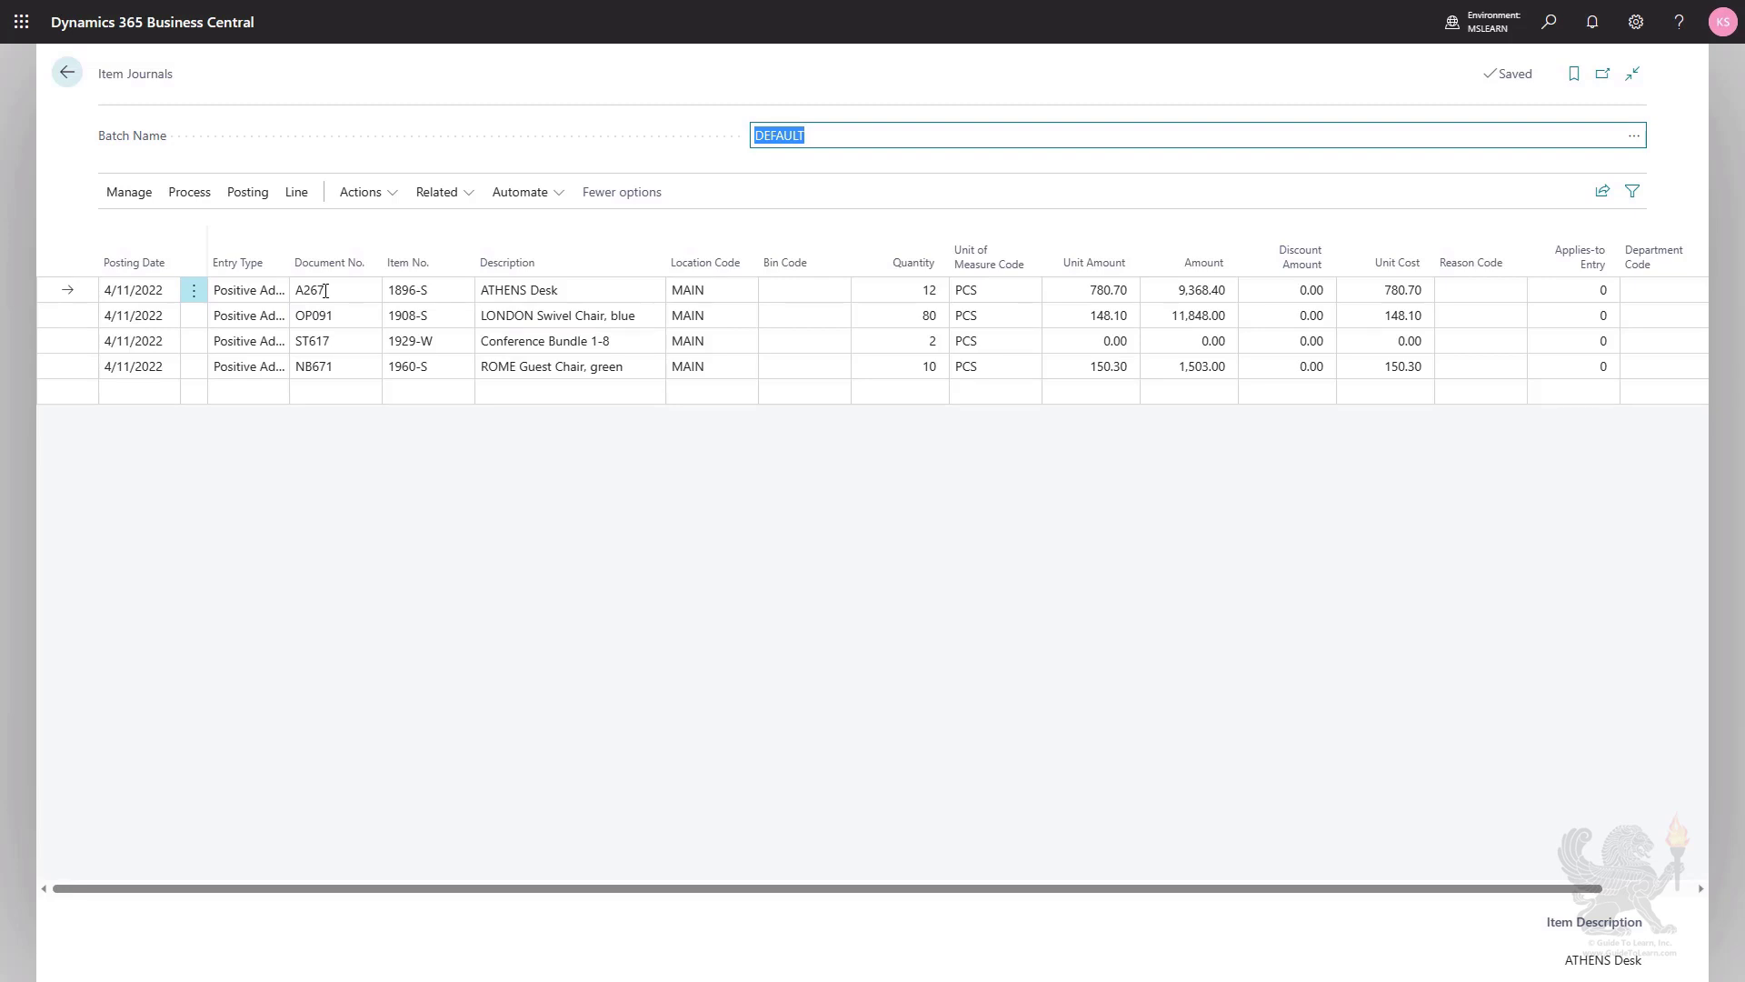
Try to post the DEFAULT batch's journal lines with their current document numbers.
click(245, 193)
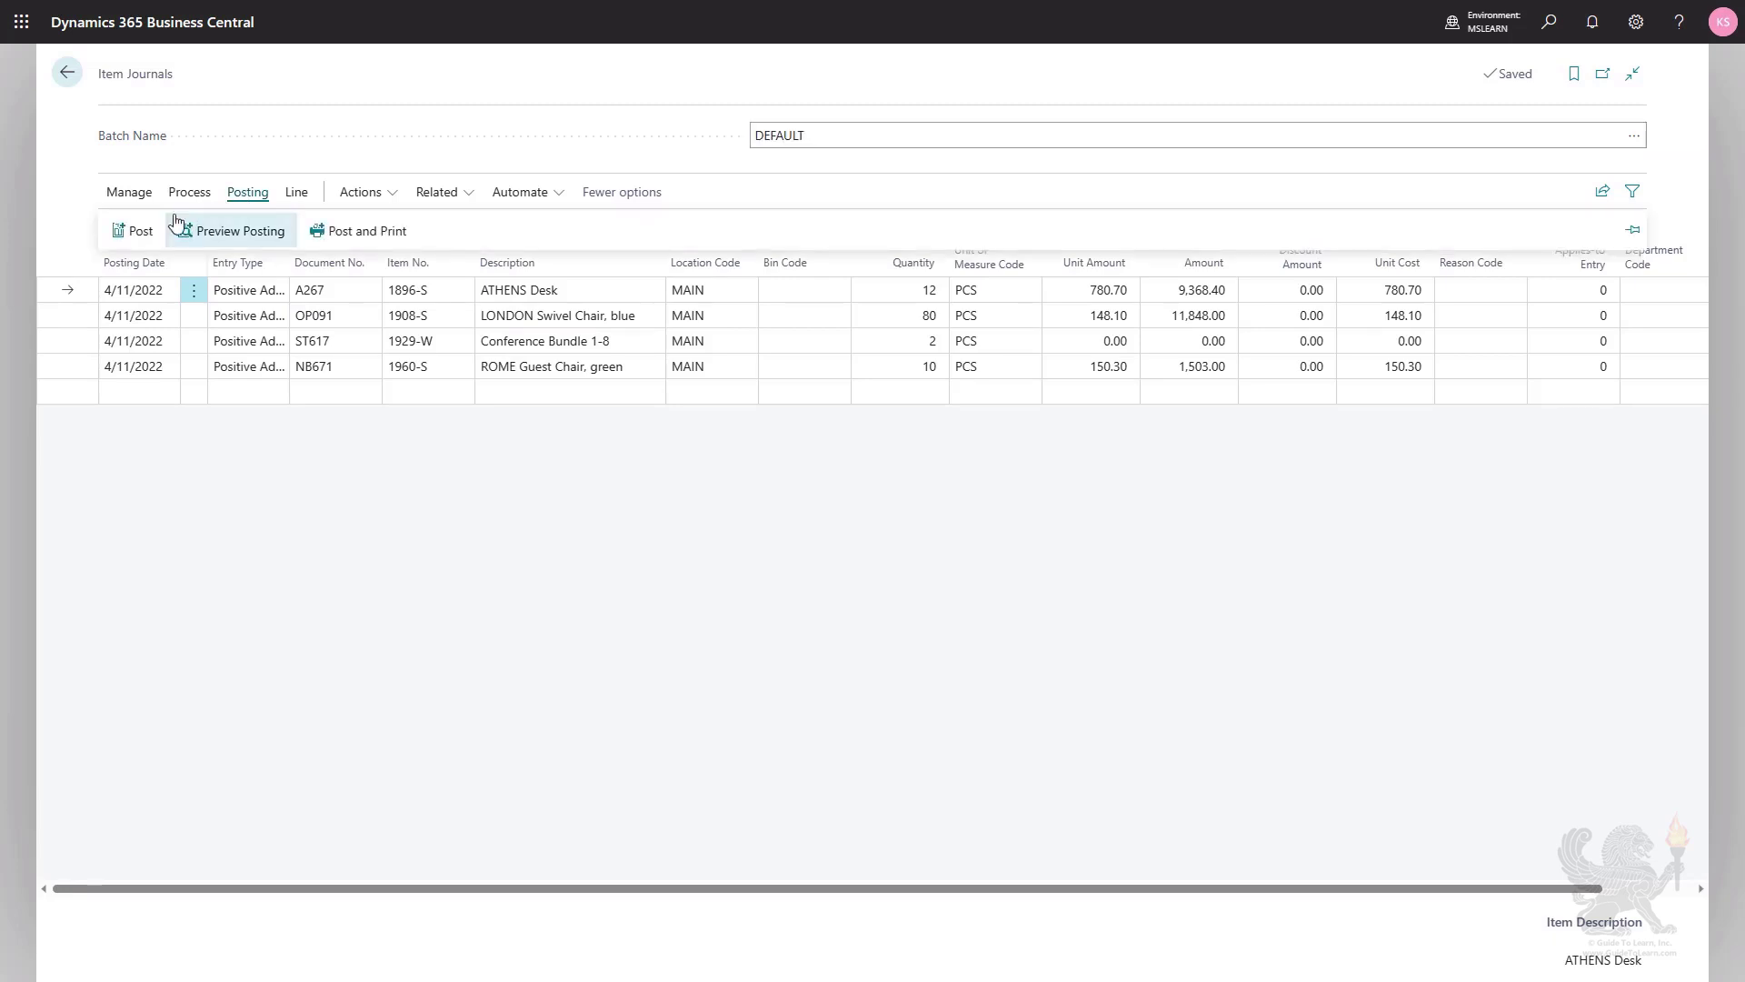
click(135, 231)
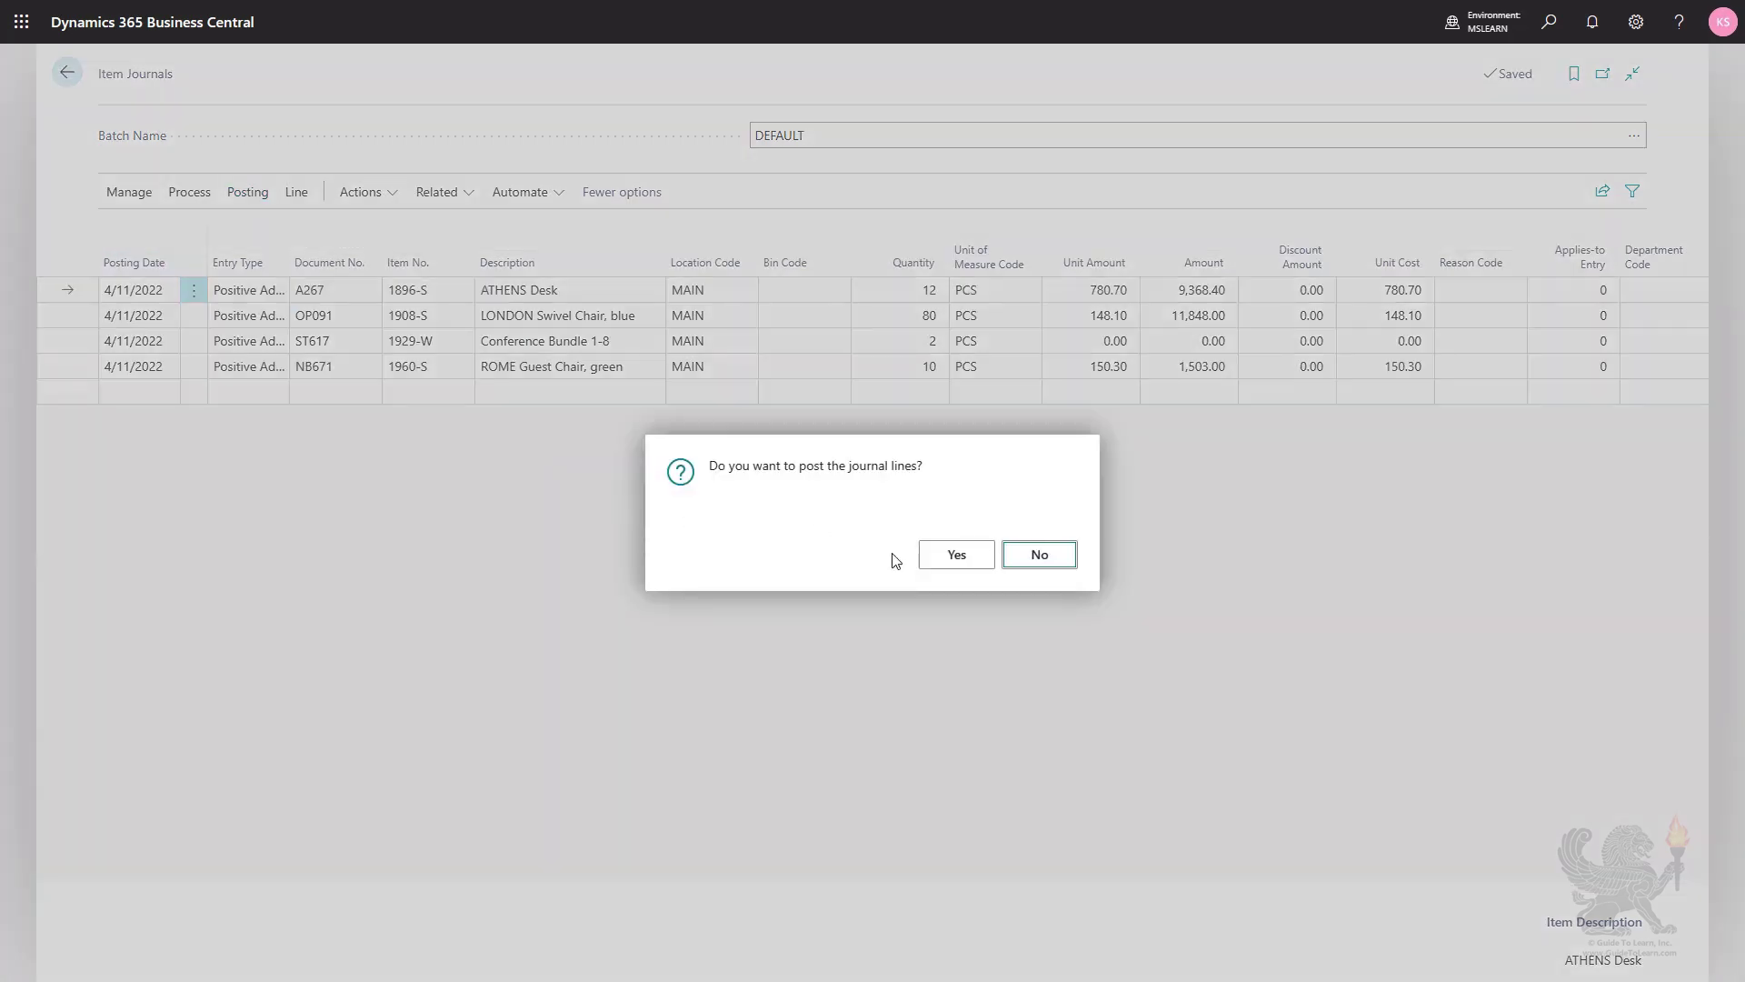
click(957, 564)
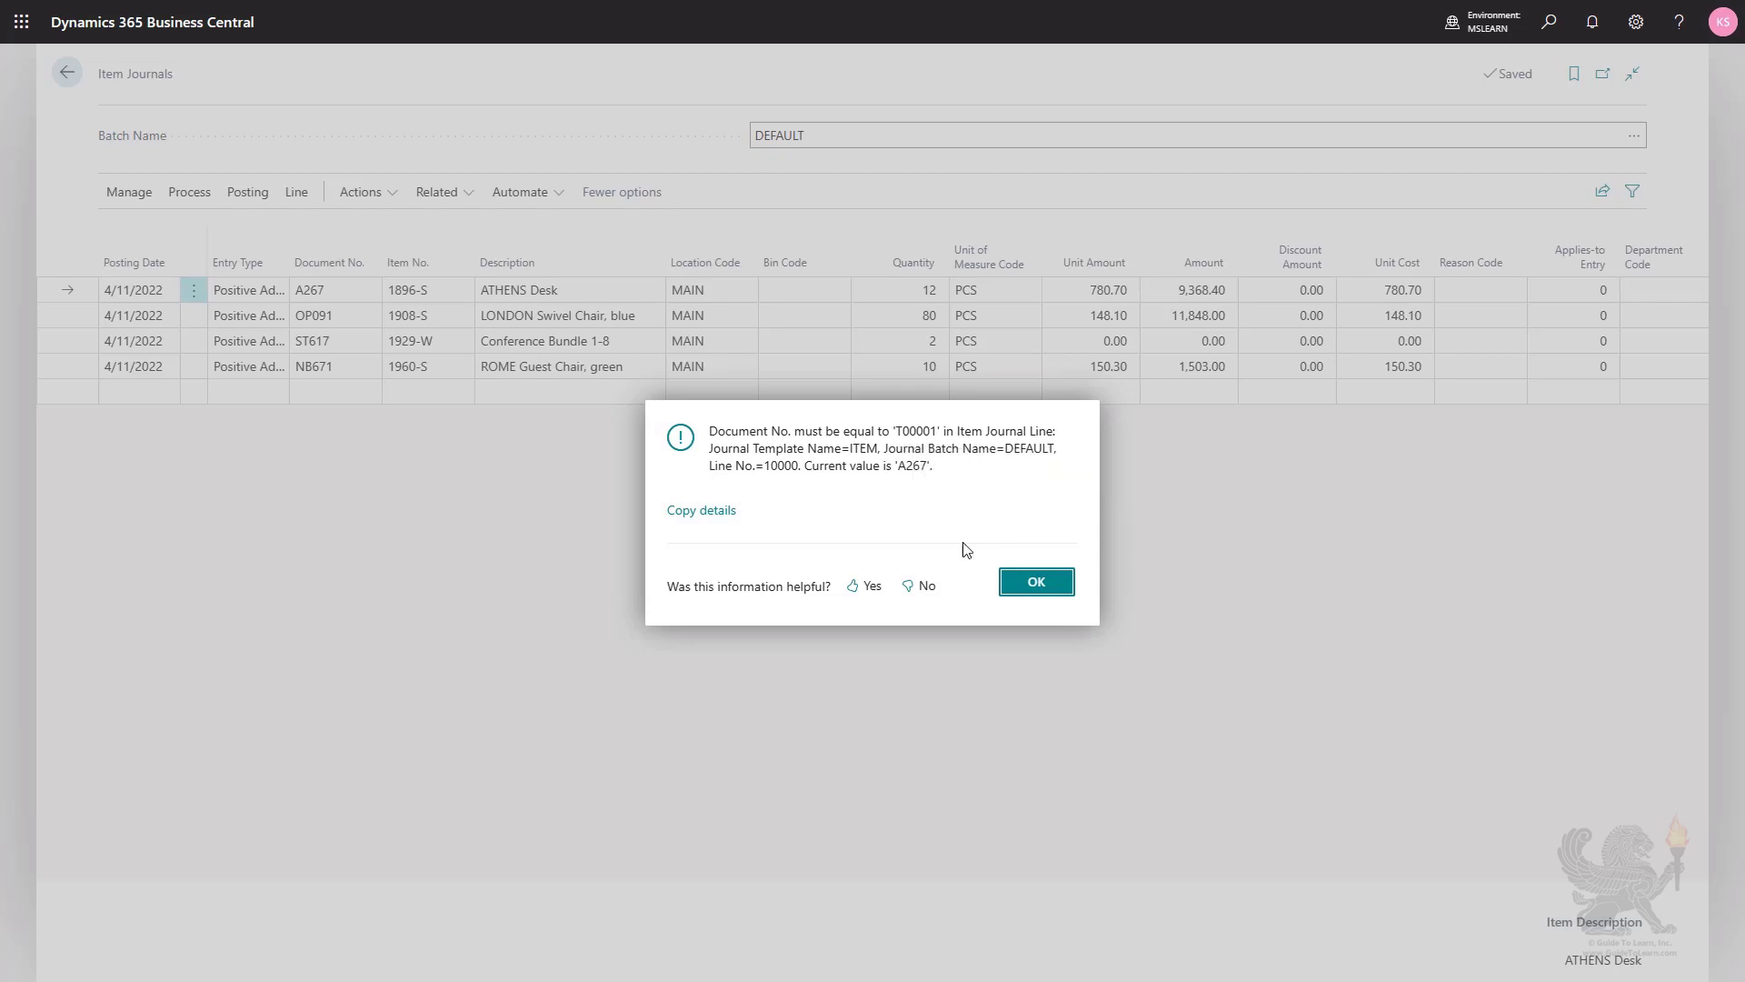
click(1023, 589)
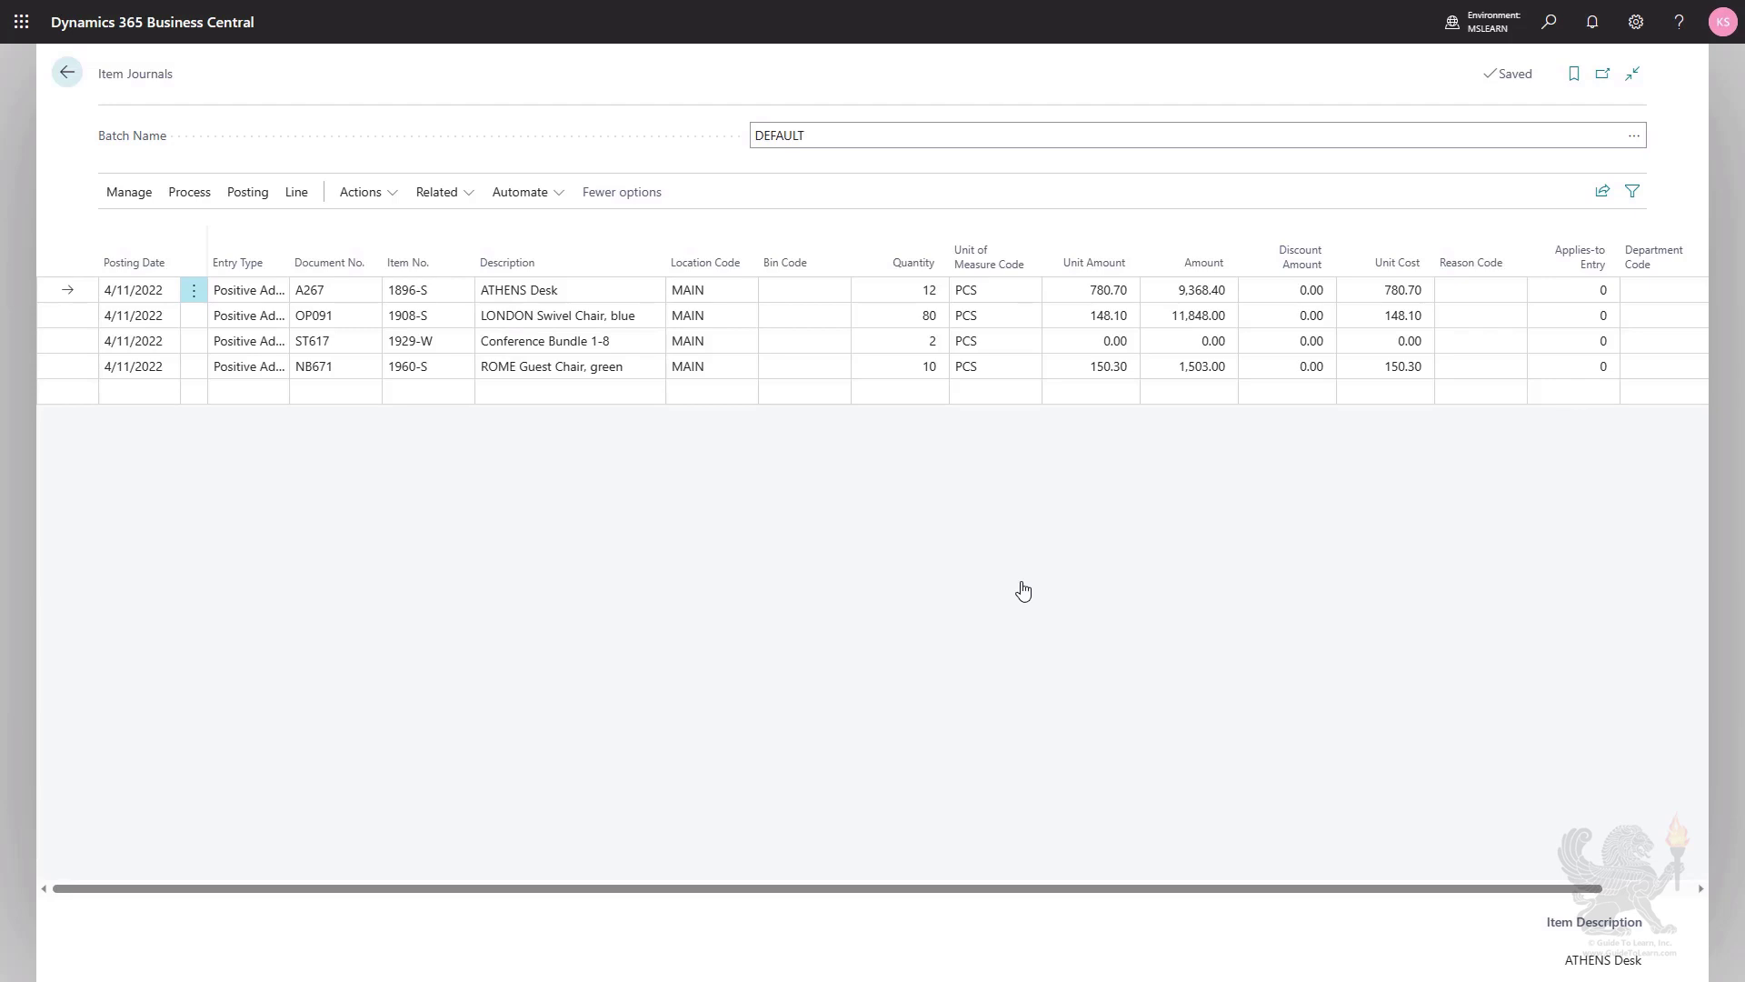
Select all four lines from ATHENS Desk to ROME Guest Chair, green, and renumber their document numbers.
click(565, 292)
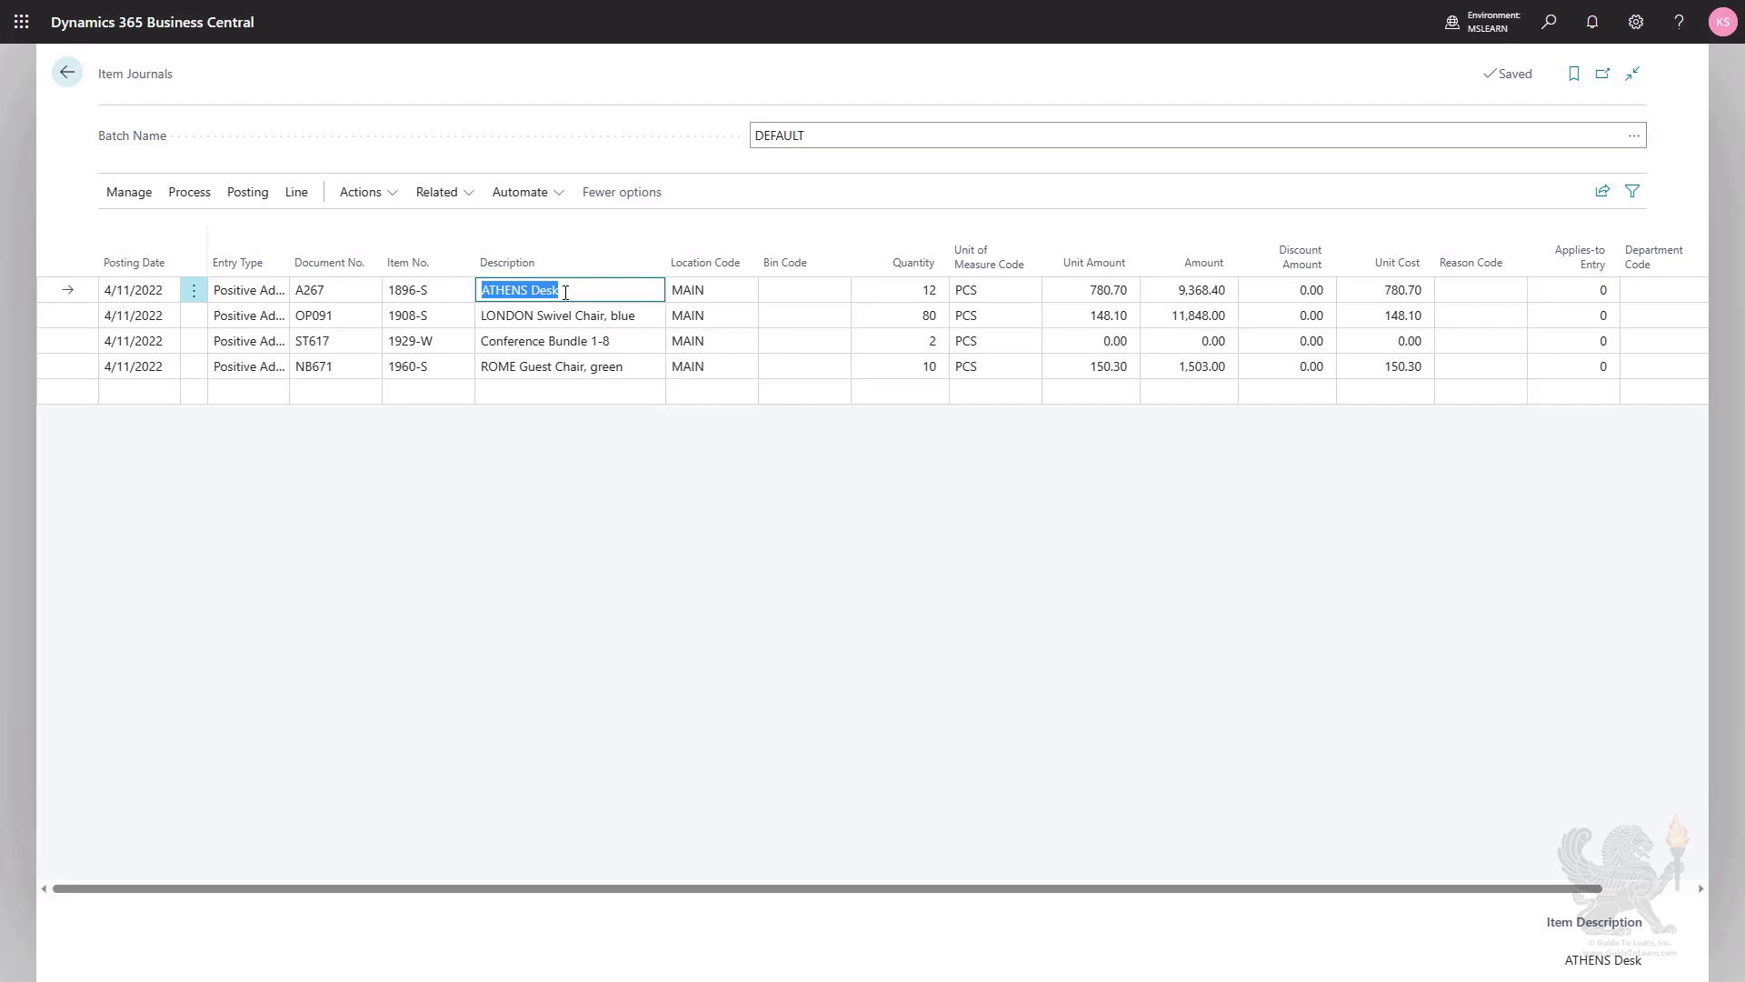
key(shift+Down)
key(shift+Down)
key(shift+Down)
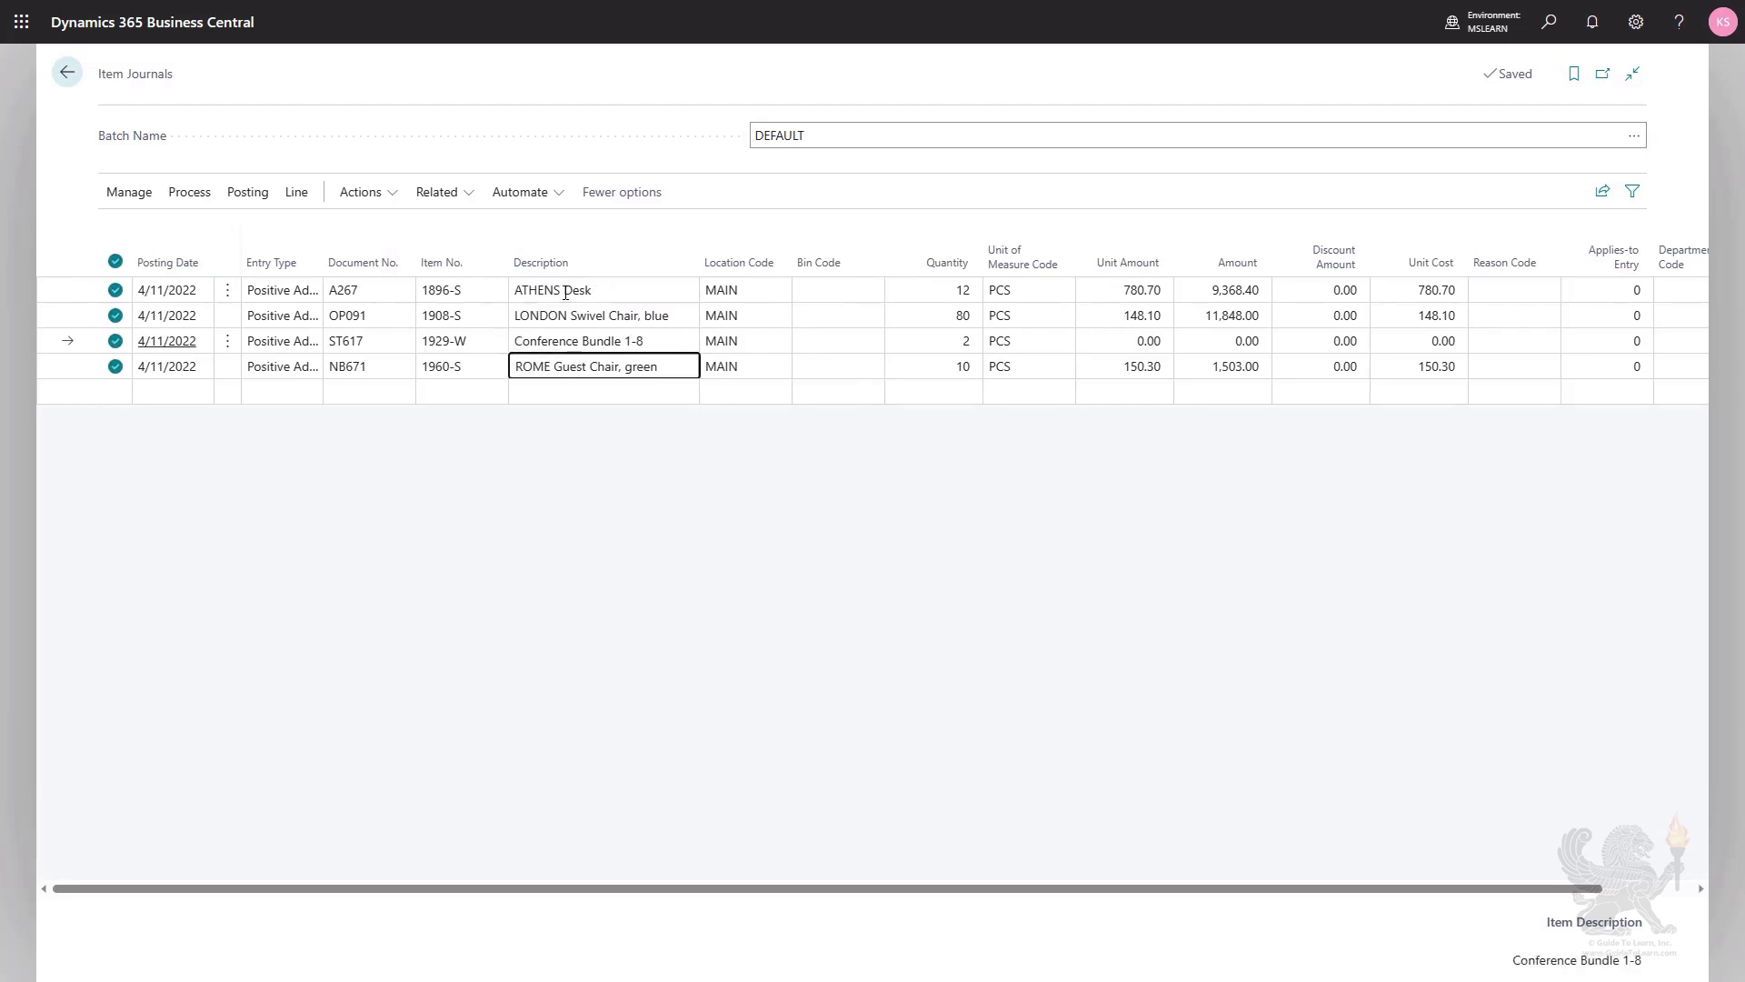
click(385, 206)
mouse_move(400, 234)
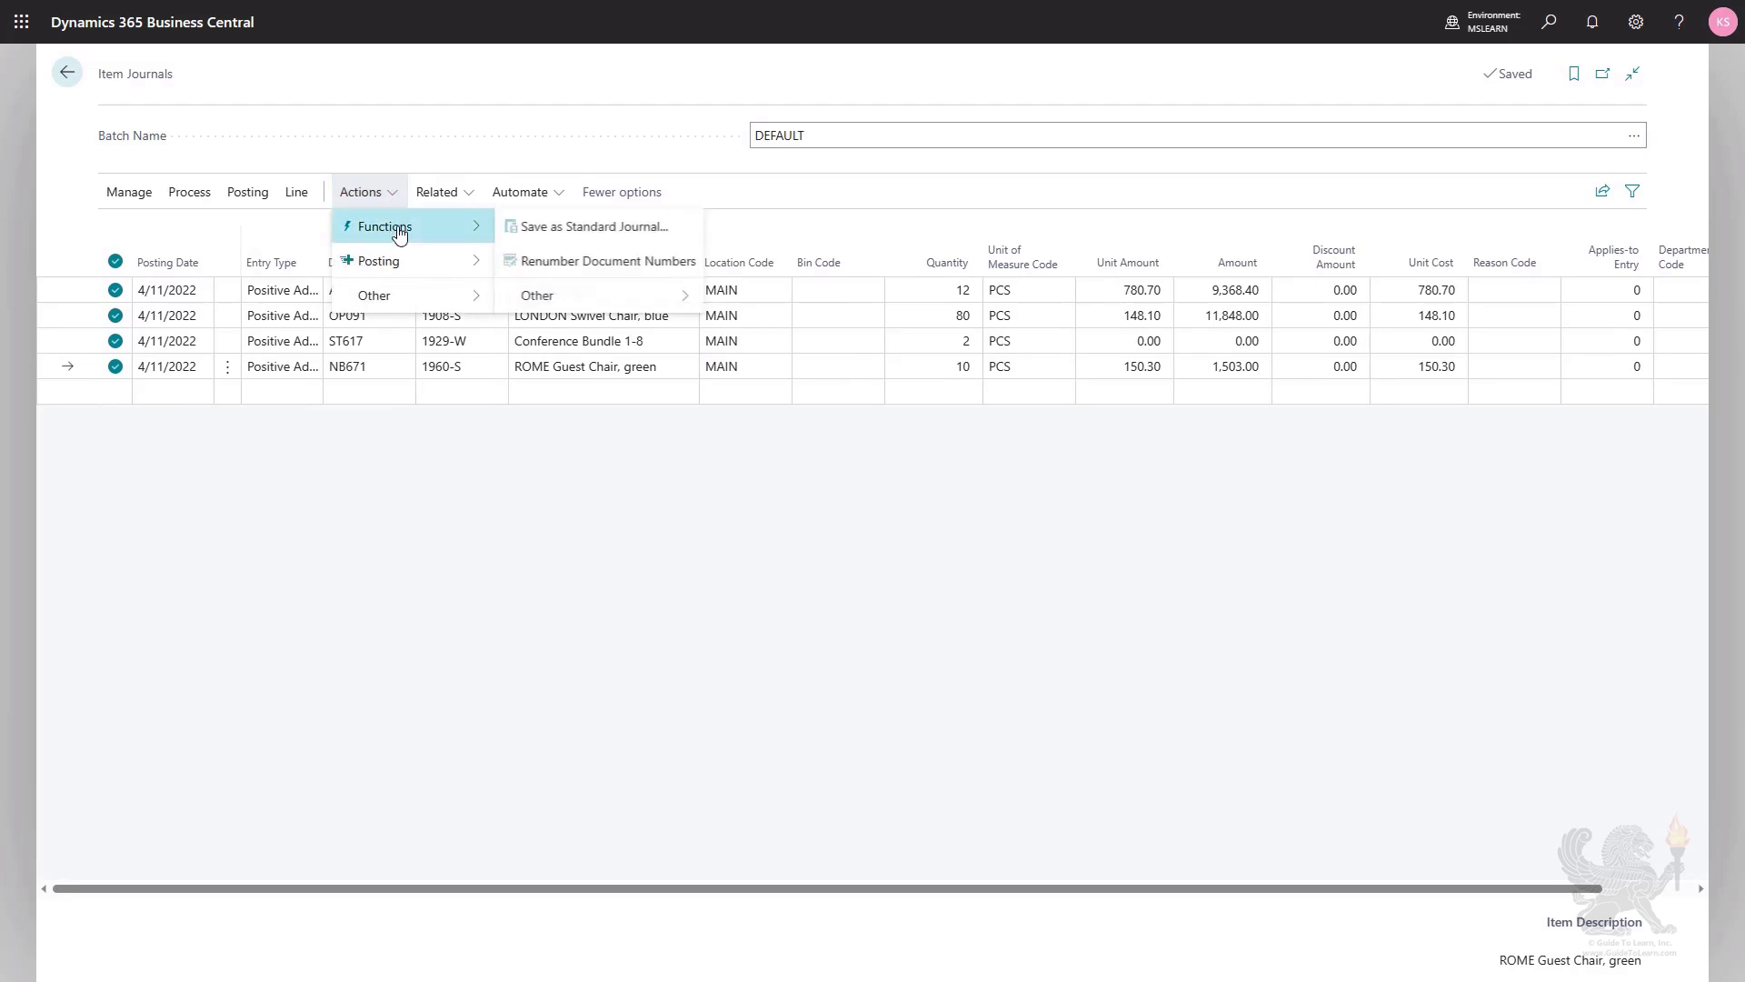
click(606, 264)
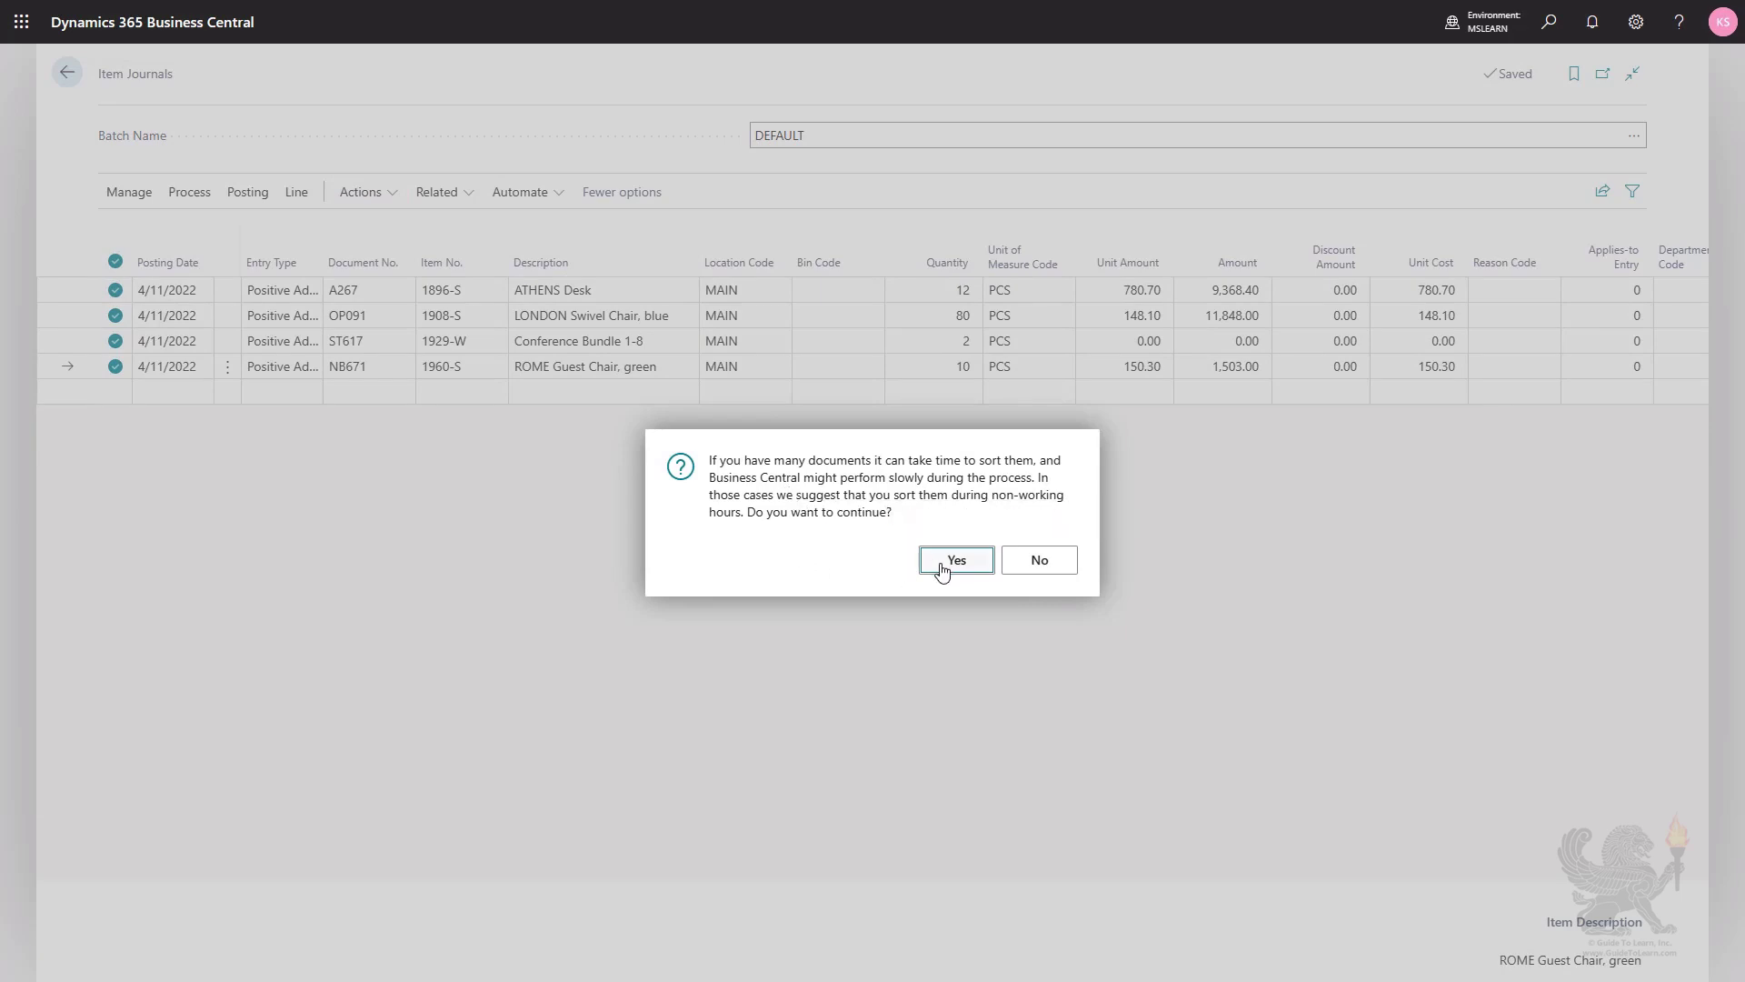
click(956, 560)
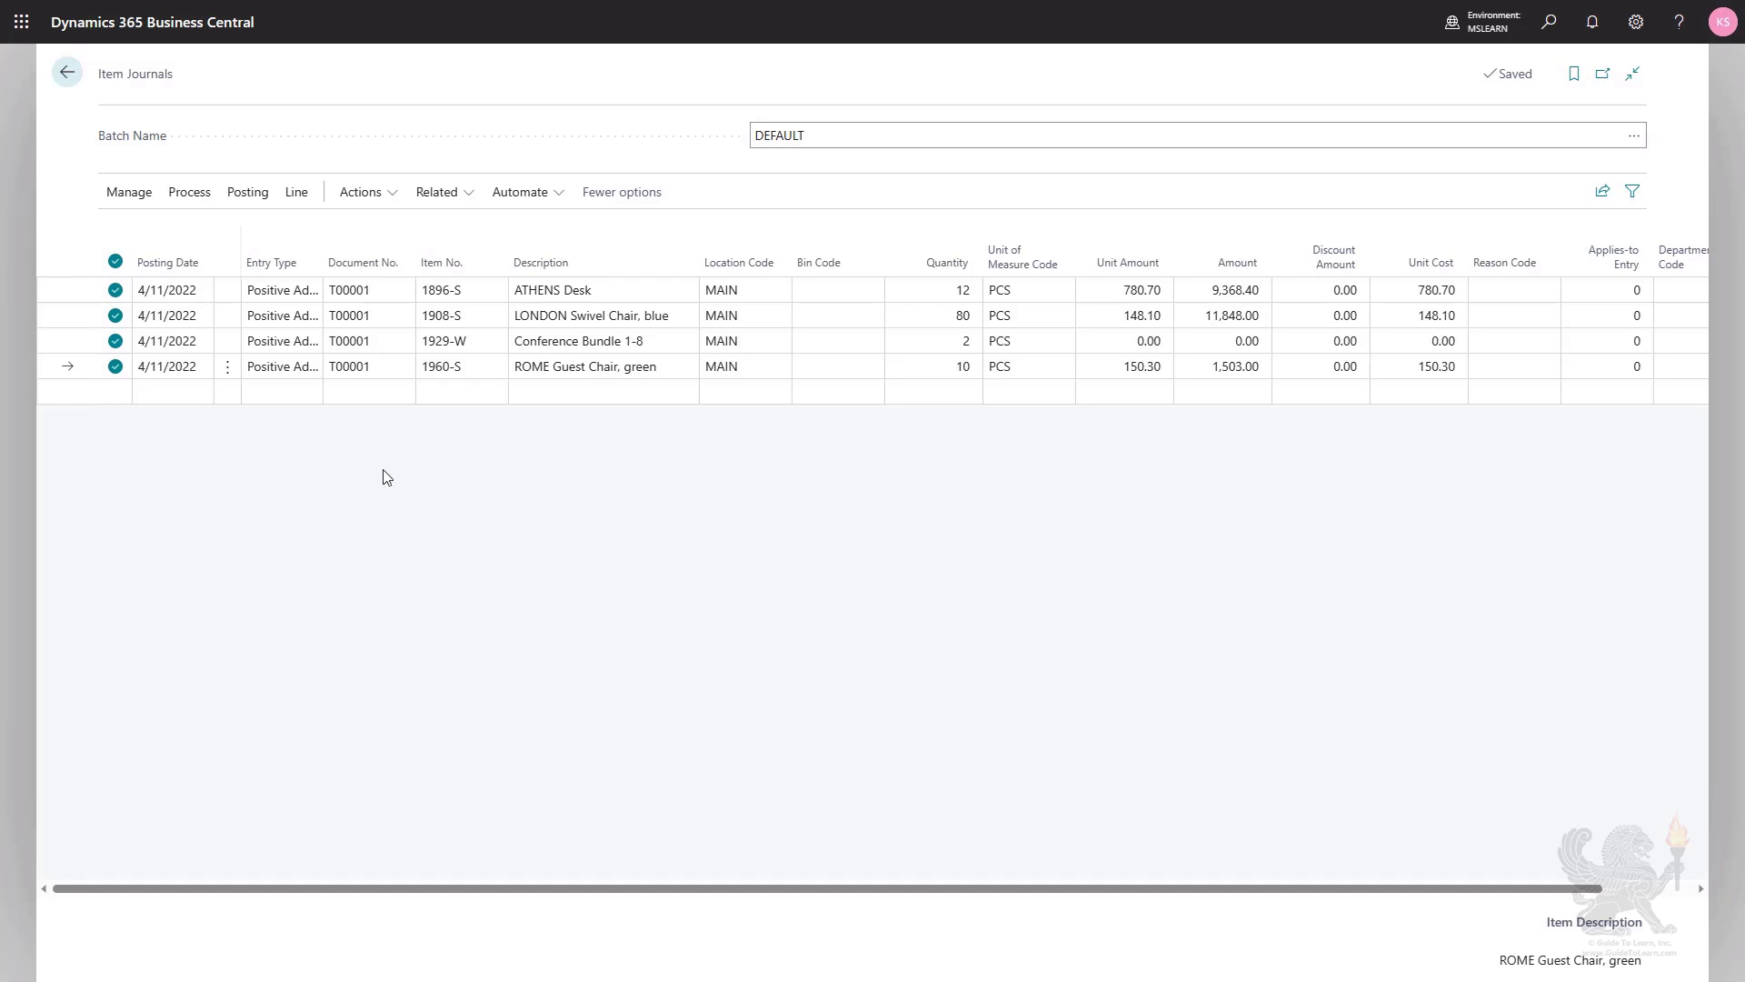
Post the renumbered journal lines of the DEFAULT batch.
click(242, 198)
click(134, 233)
click(956, 556)
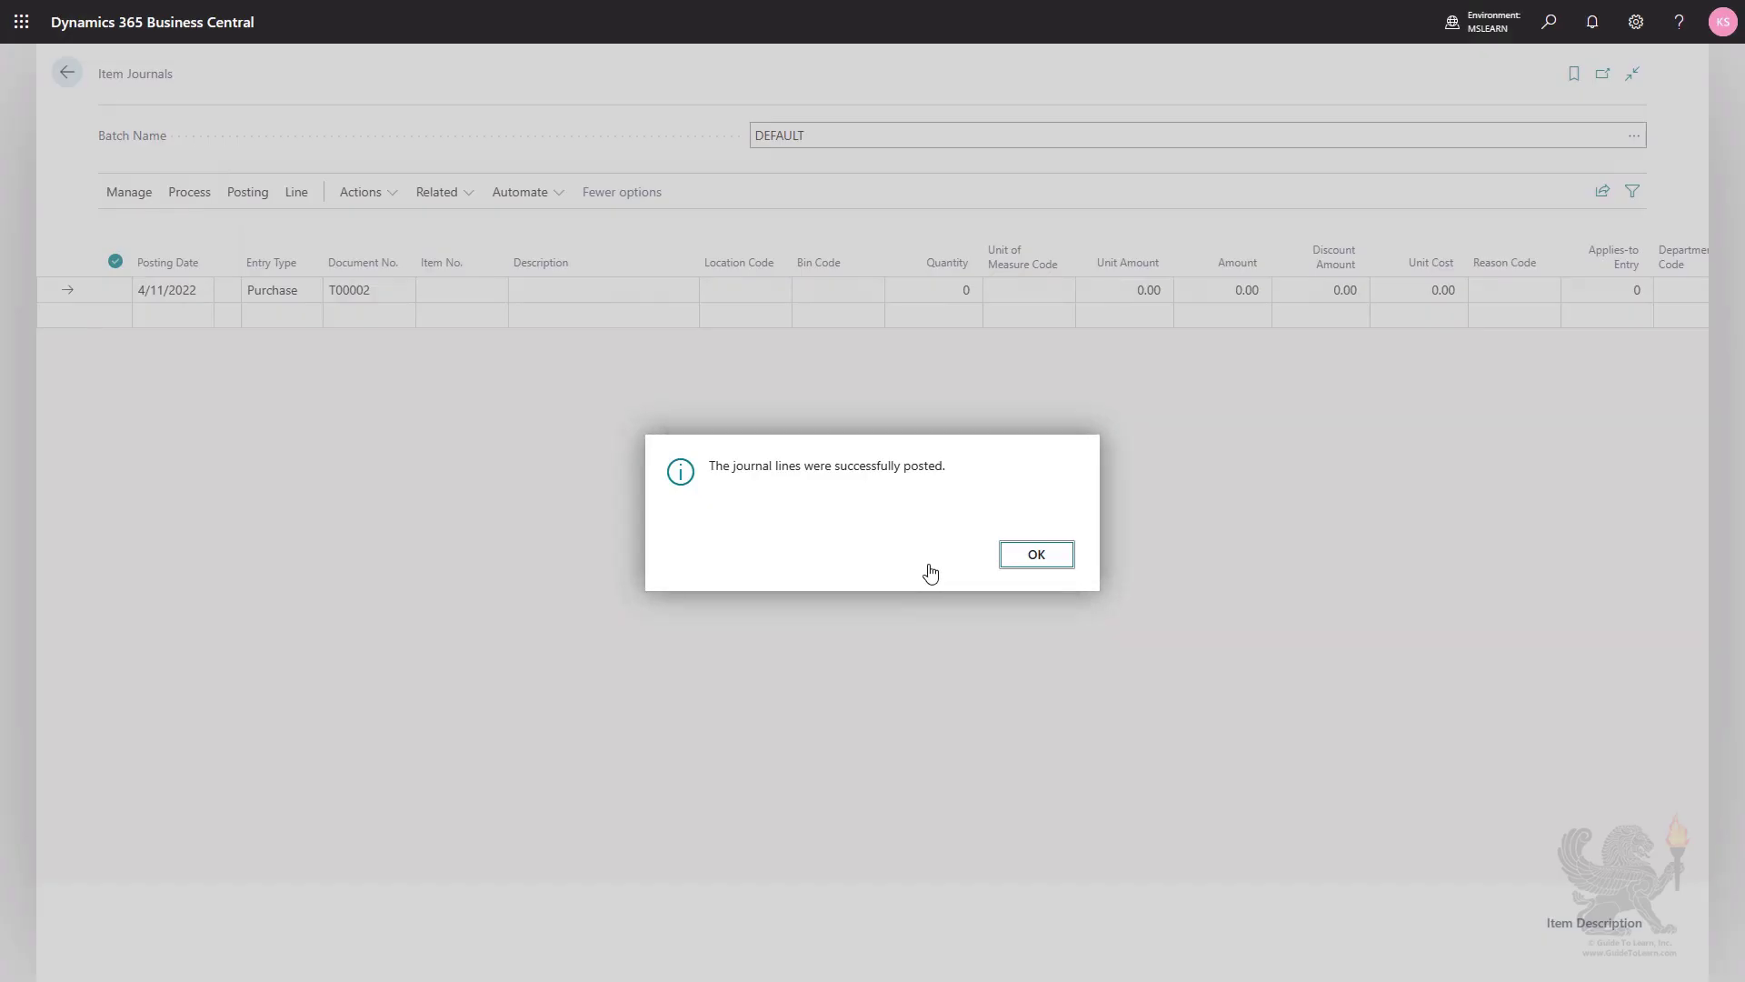
click(1011, 558)
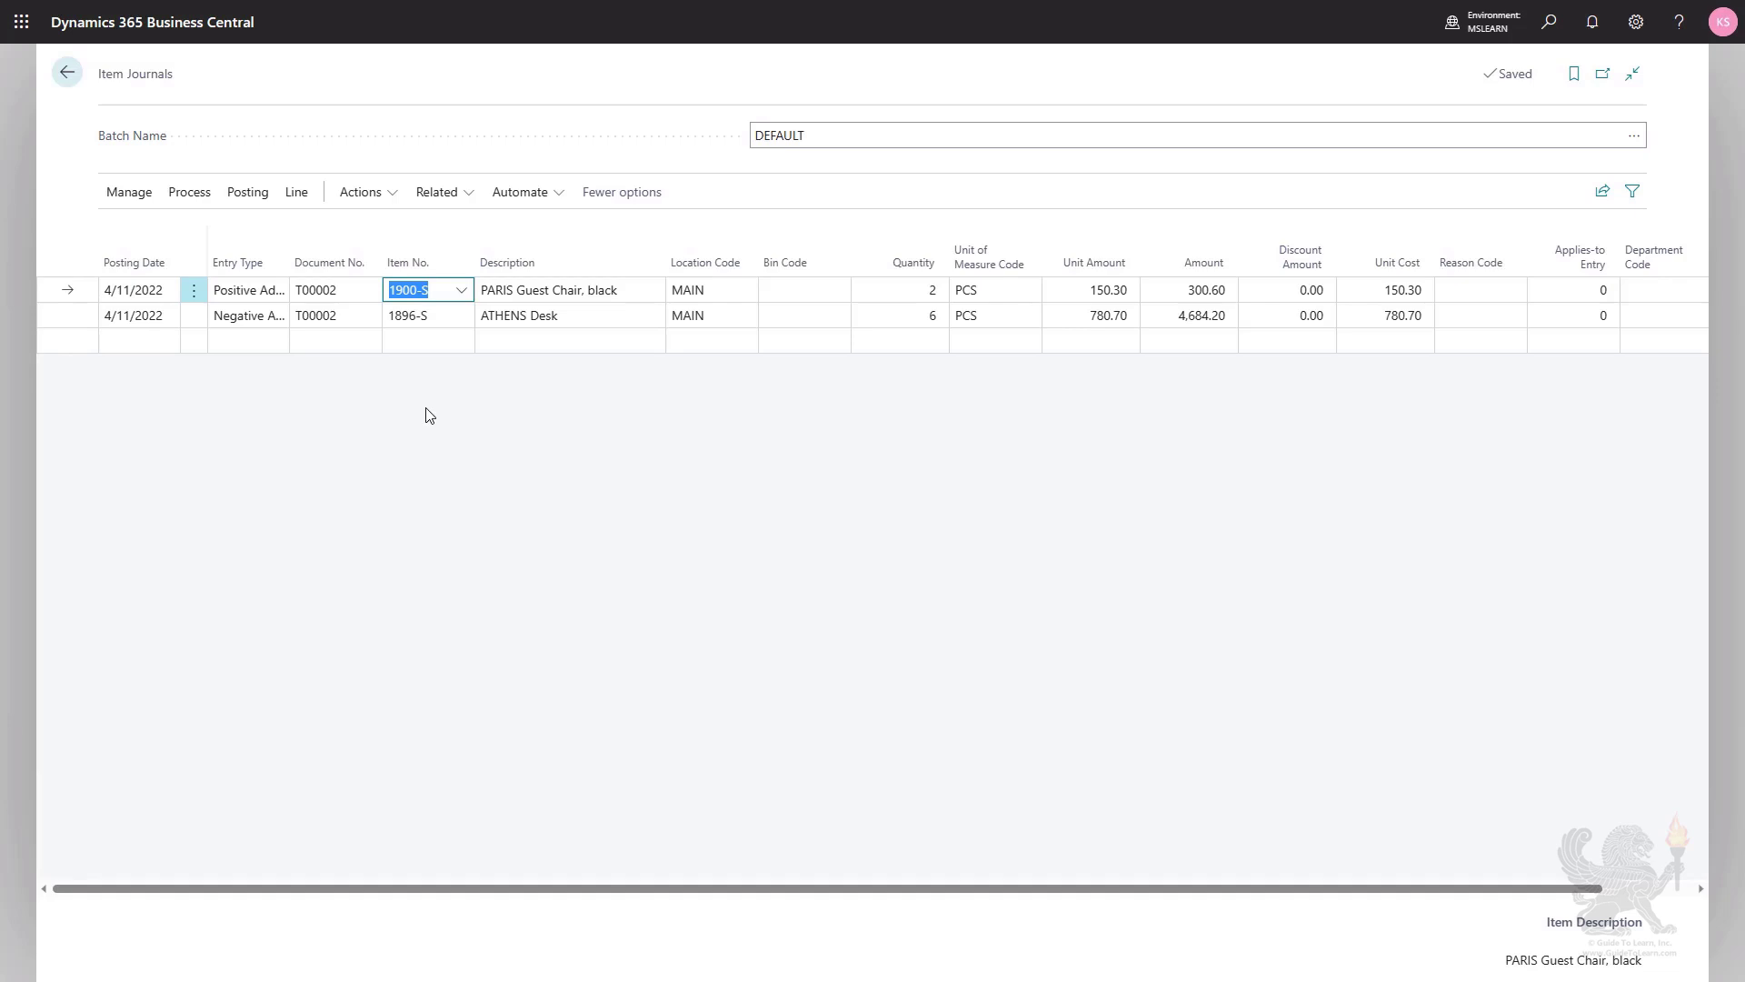
Preview the posting of the PARIS Guest Chair and ATHENS Desk lines, examining the G/L entries and opening the item ledger entries.
click(247, 193)
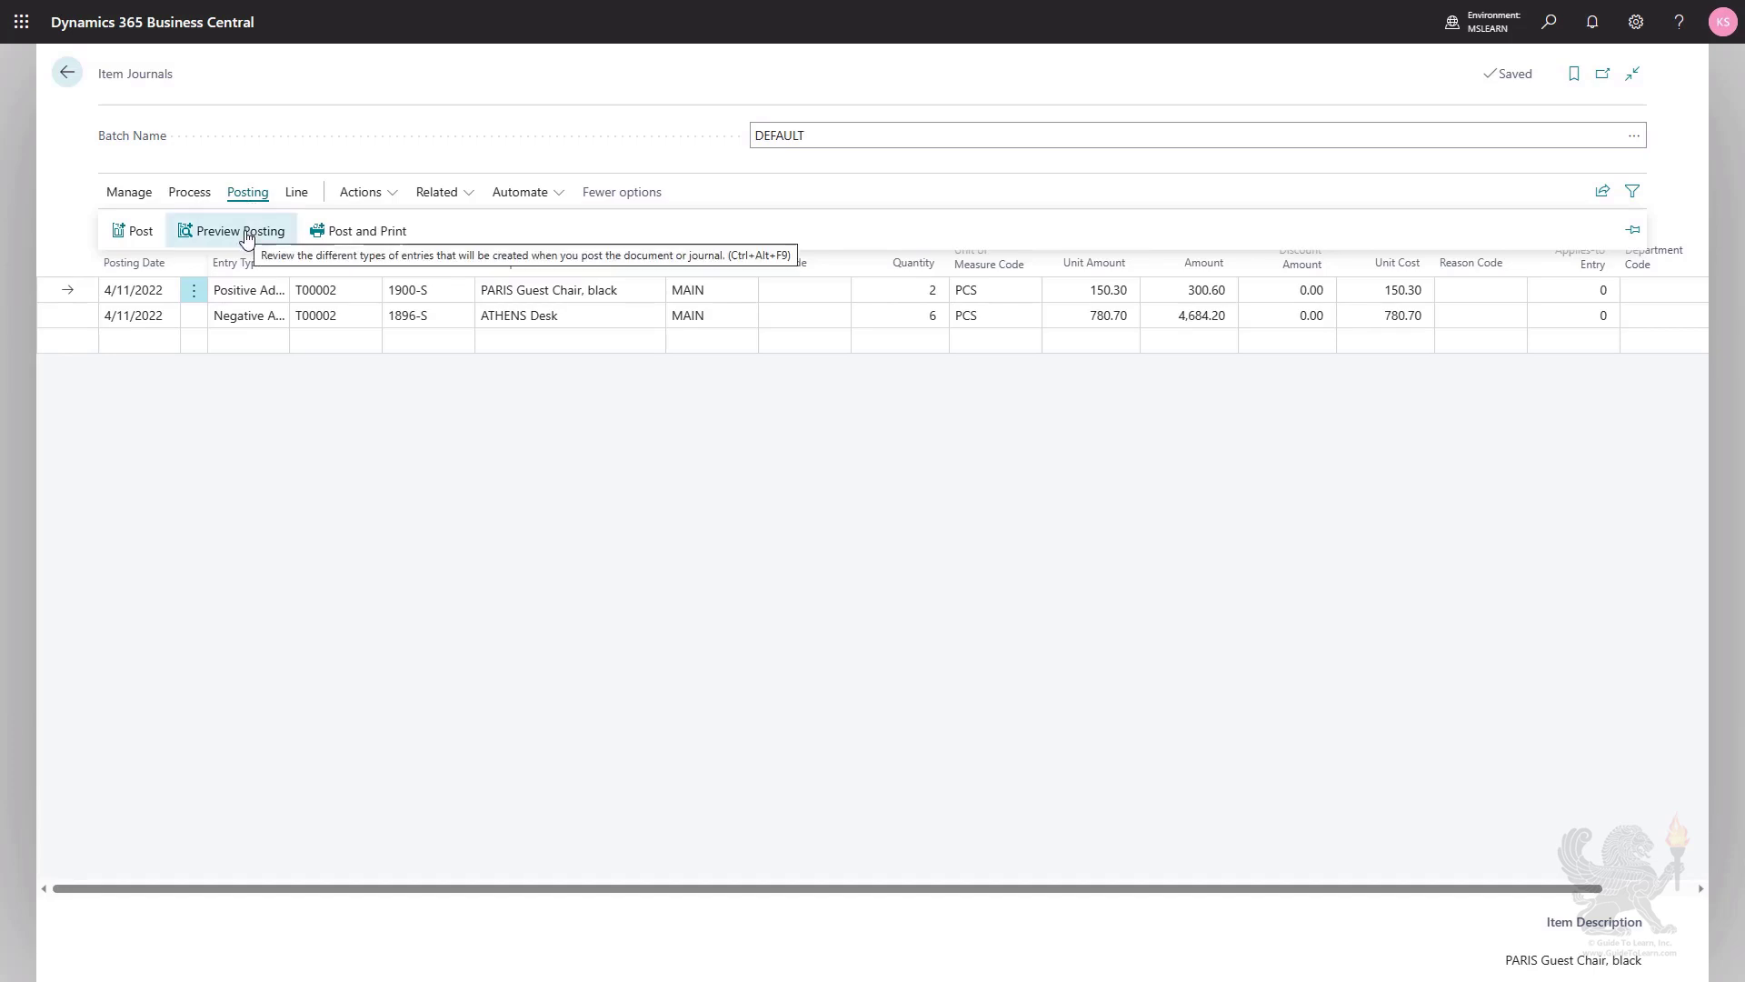
click(245, 232)
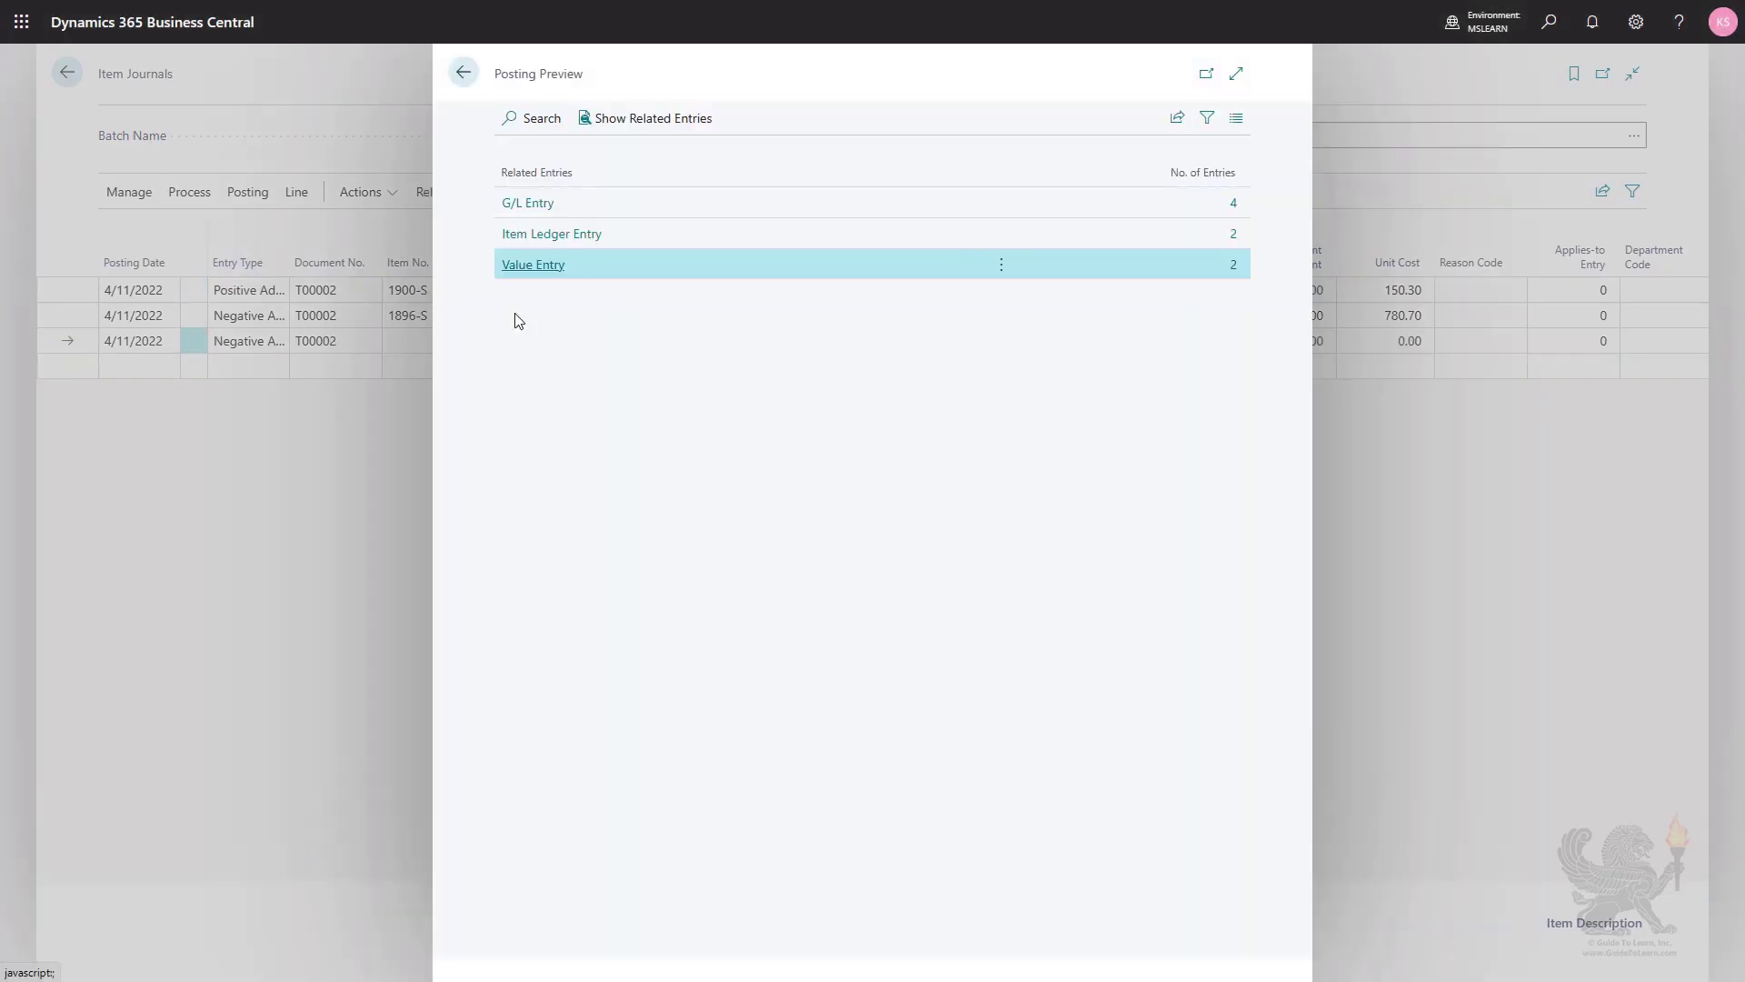
click(1234, 205)
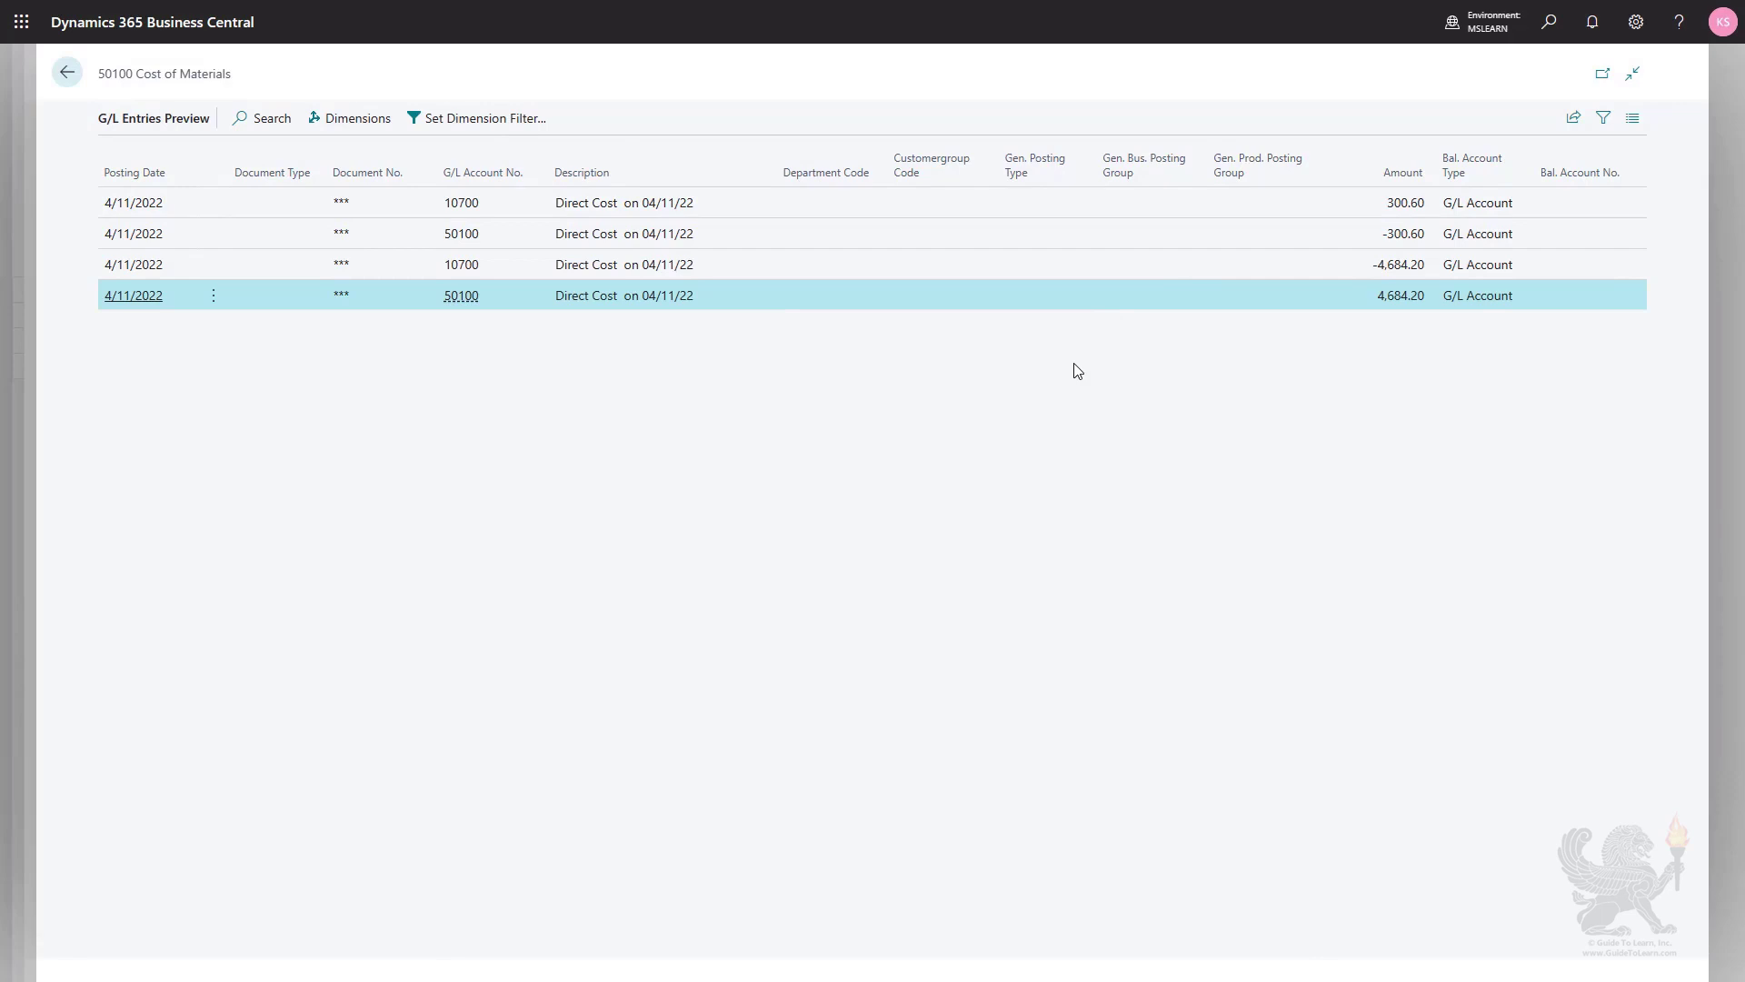
key(Escape)
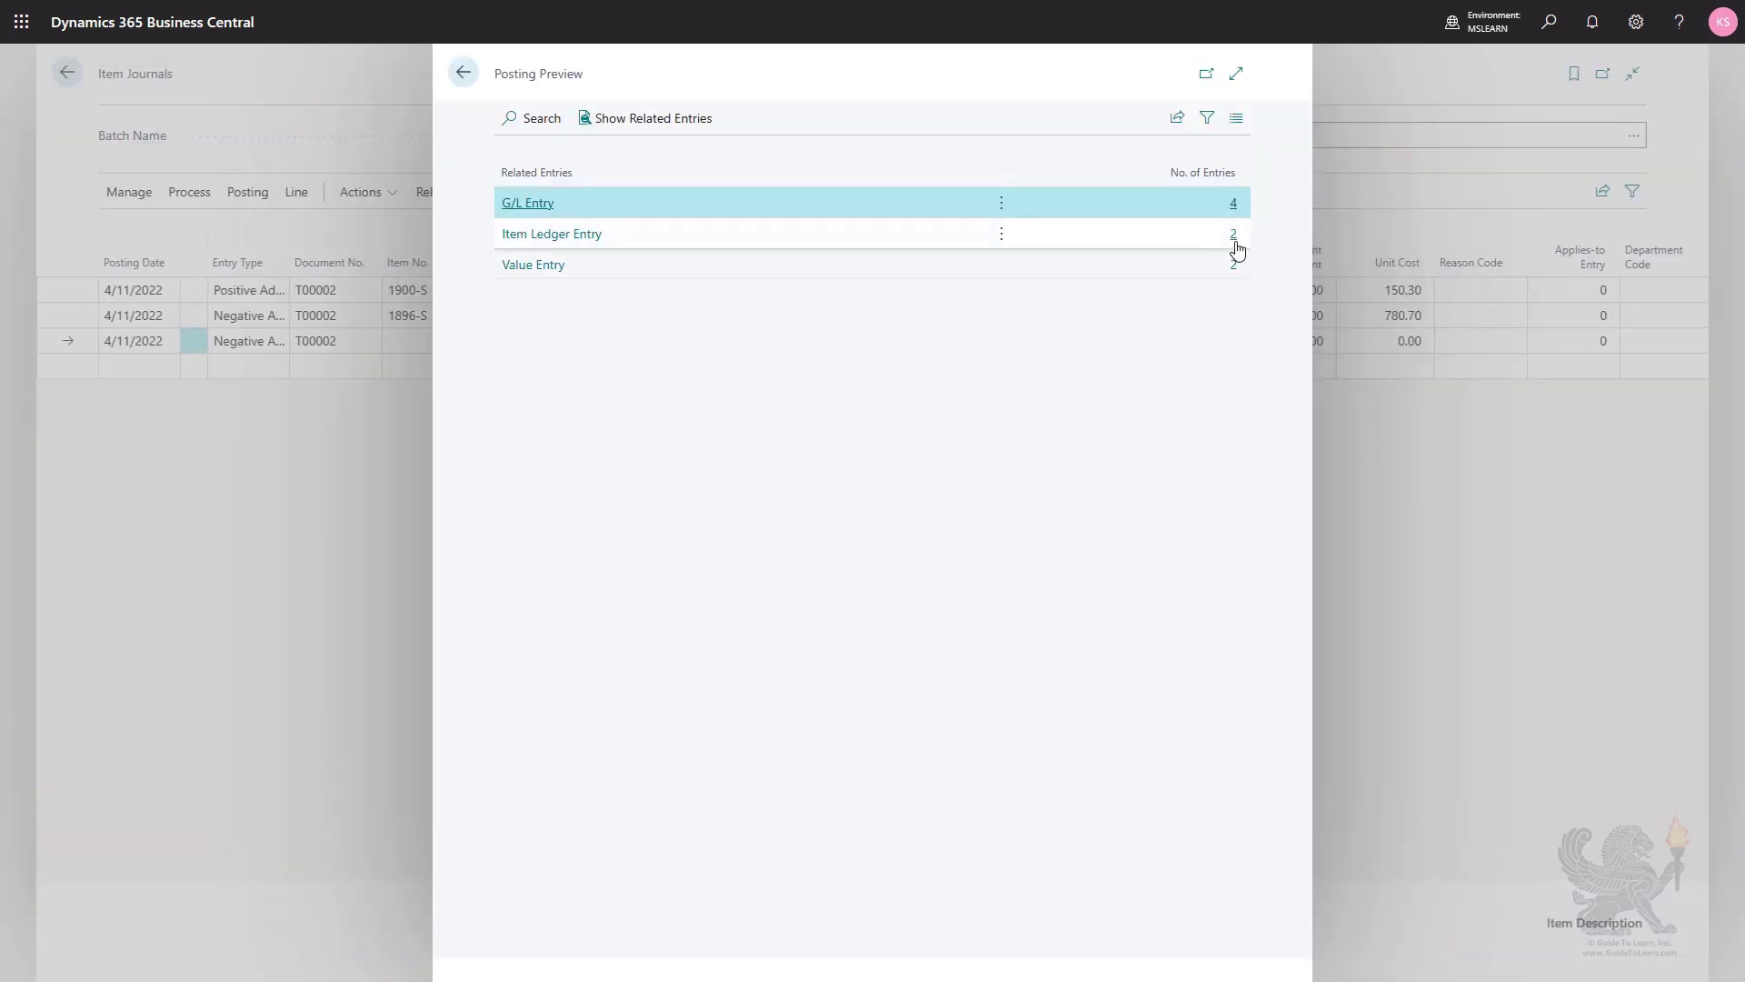
click(1236, 244)
click(1236, 244)
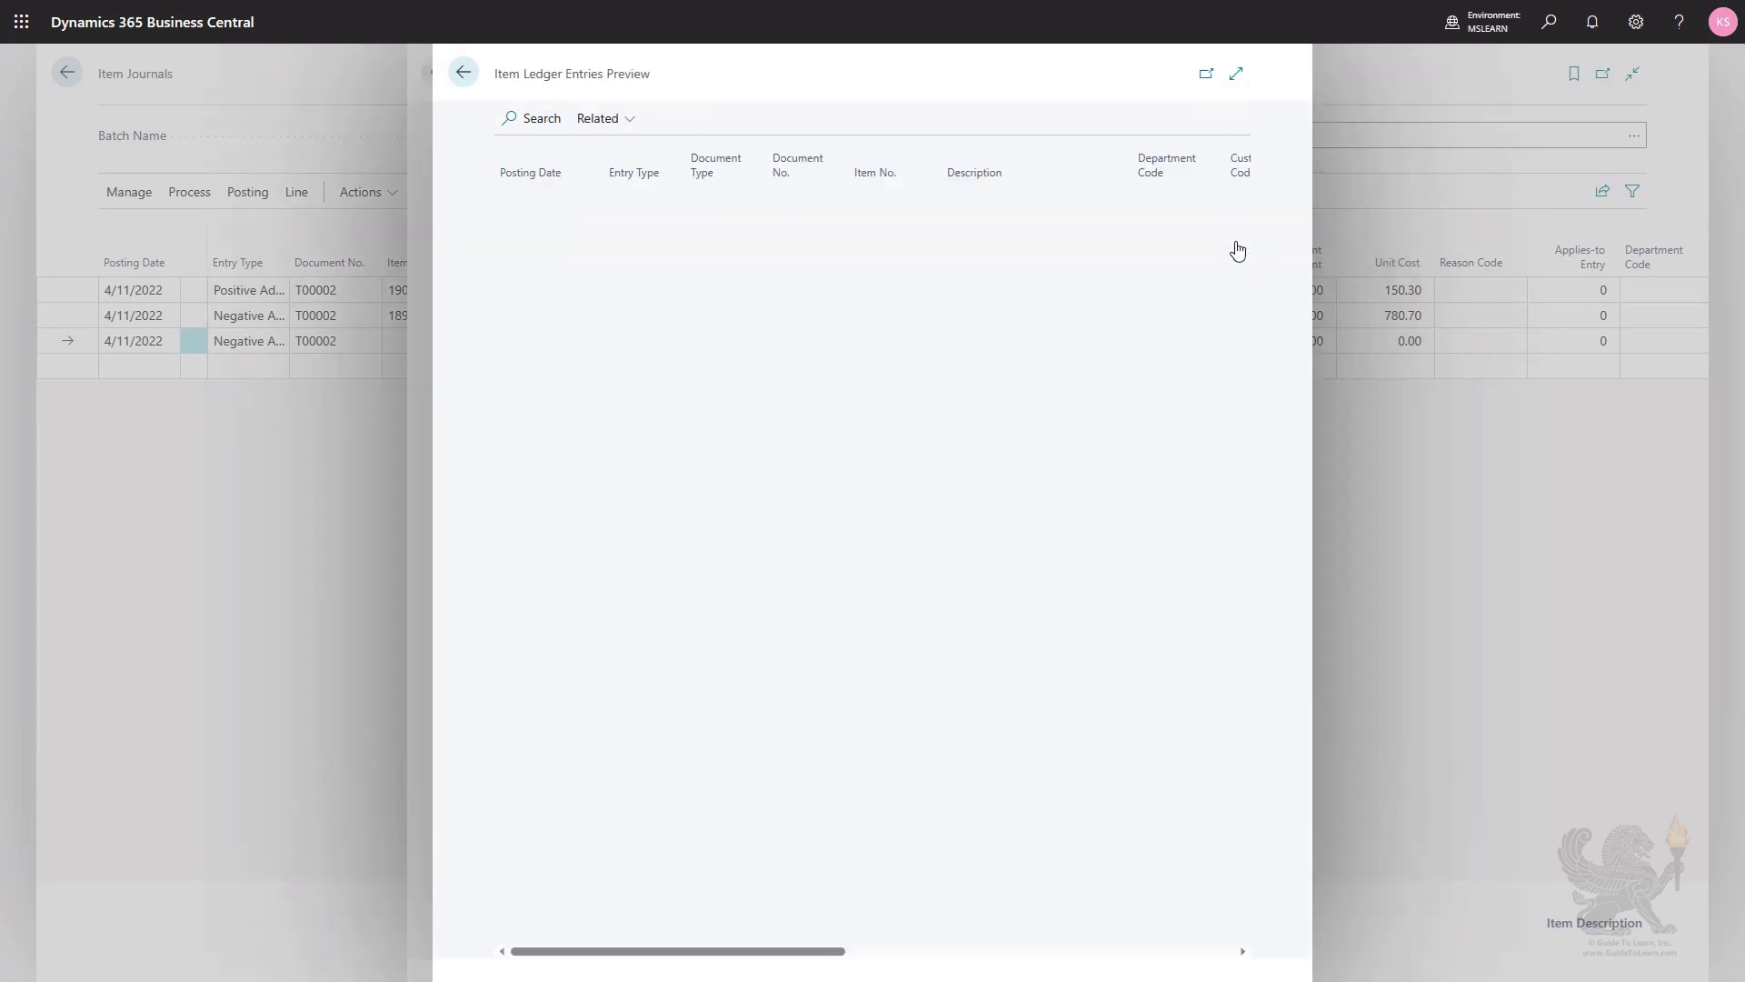